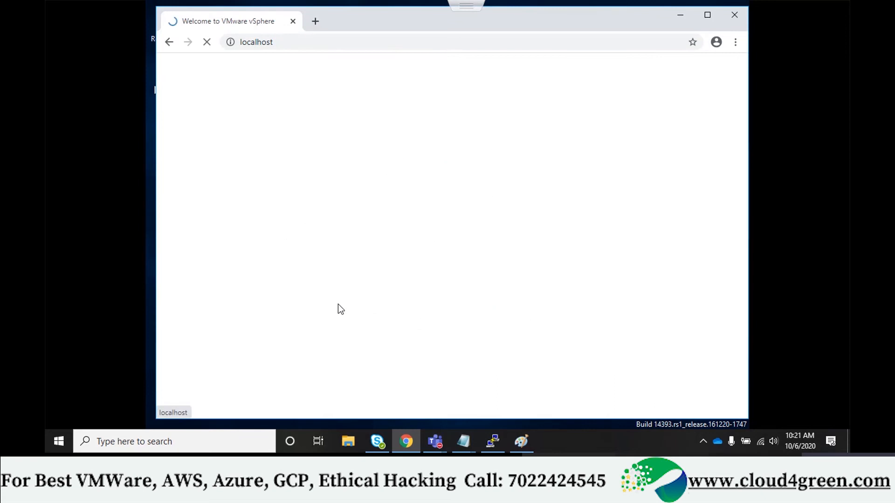
- Open the vSphere Client and log in with the saved administrator account and its password
click(274, 178)
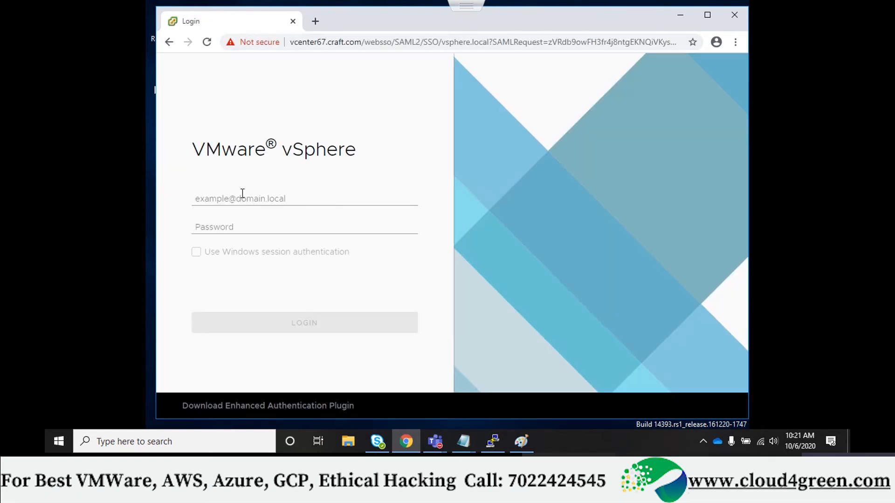
click(245, 198)
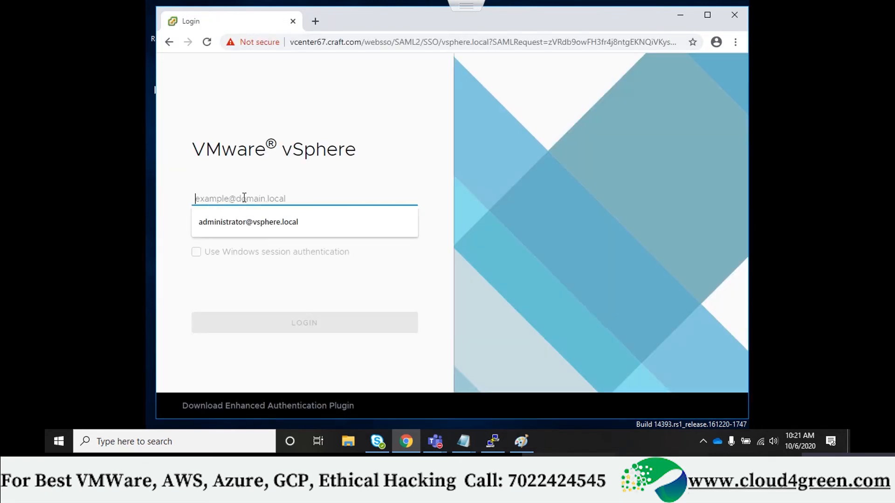
click(263, 223)
click(265, 226)
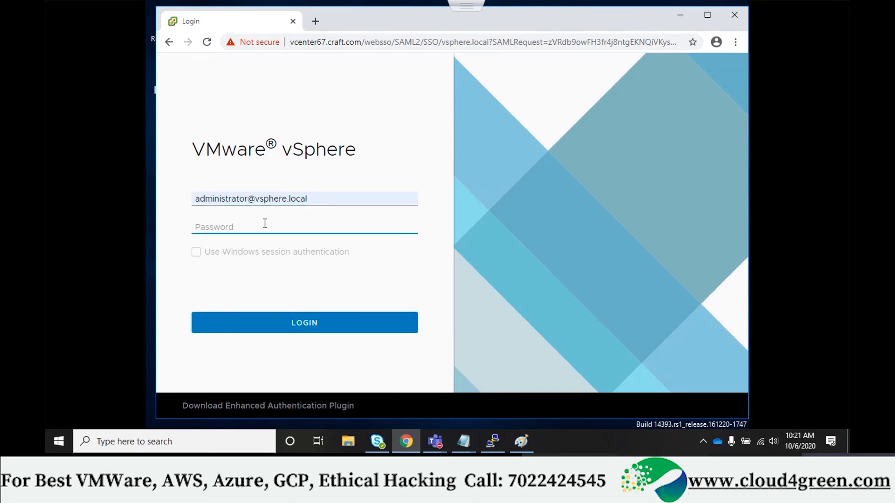
text(••)
key(BackSpace)
key(BackSpace)
text(•)
key(BackSpace)
text(•••••••••••)
key(Return)
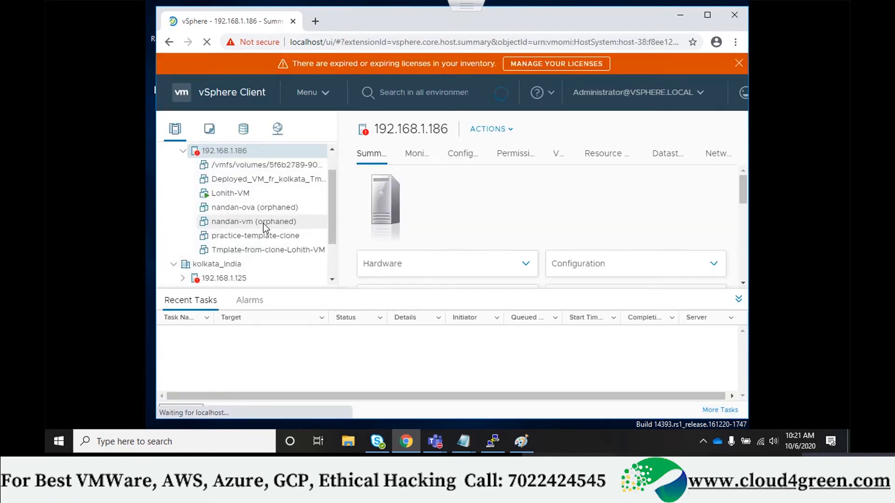
- Dismiss the license expiry banner and look through the hosts and virtual machines in the inventory
scroll(264, 223, down, 3)
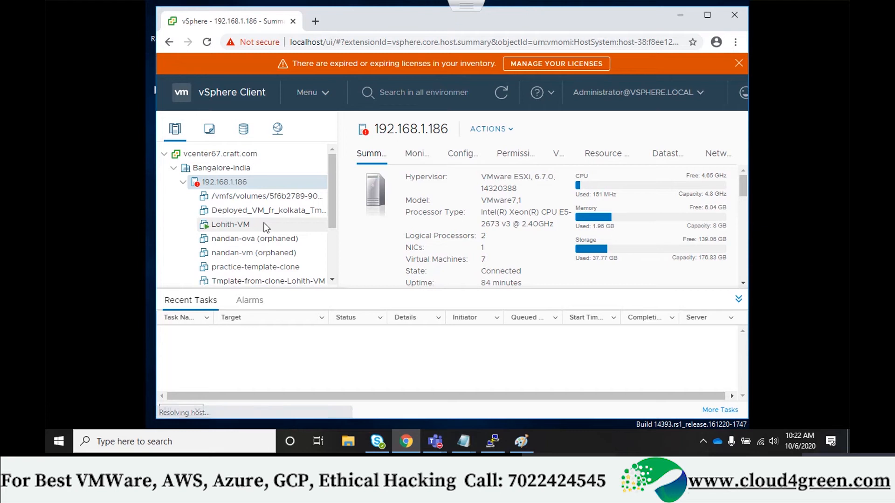
click(740, 64)
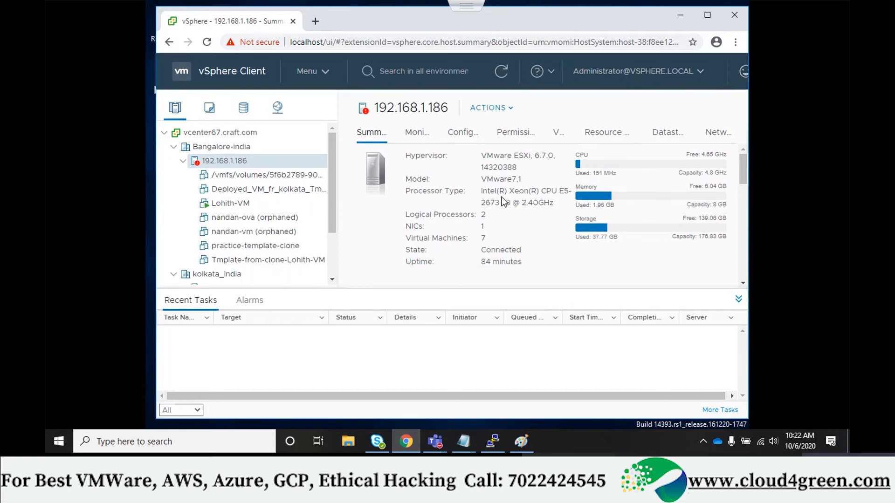
scroll(289, 235, down, 3)
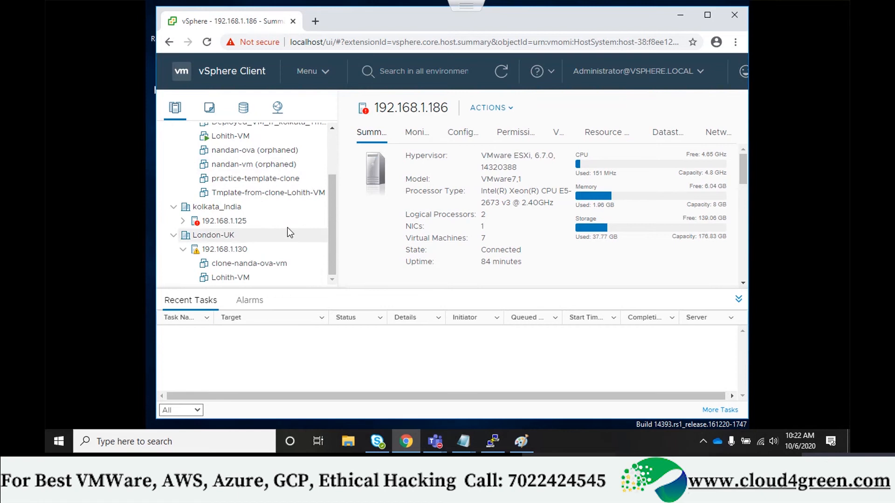
scroll(290, 225, up, 3)
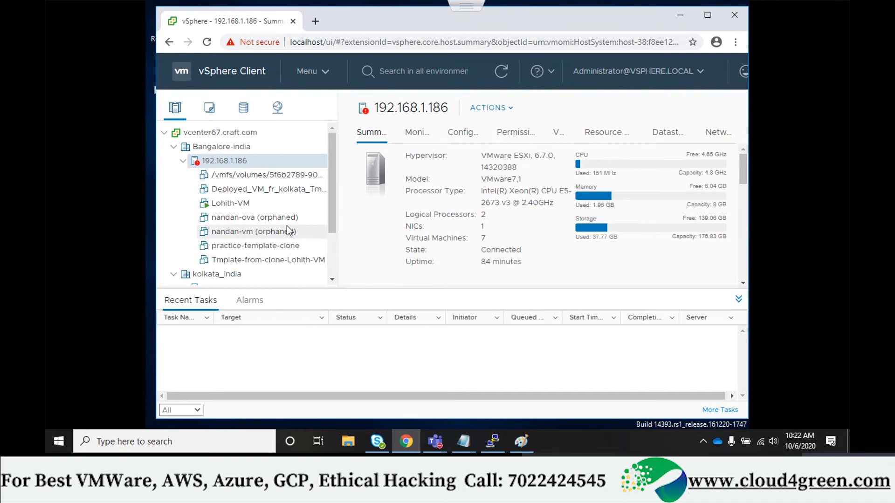
- Remove the virtual machine named with a /vmfs/volumes path under host 192.168.1.186 from the inventory
right_click(284, 180)
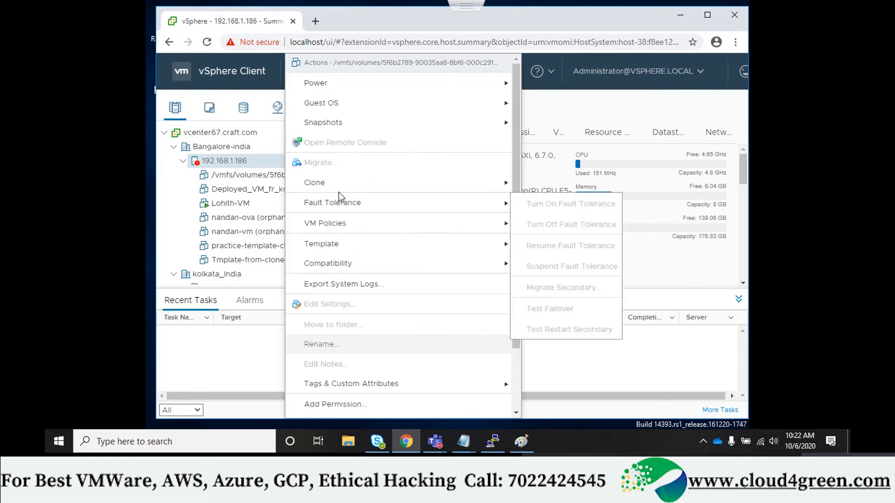
scroll(371, 322, down, 2)
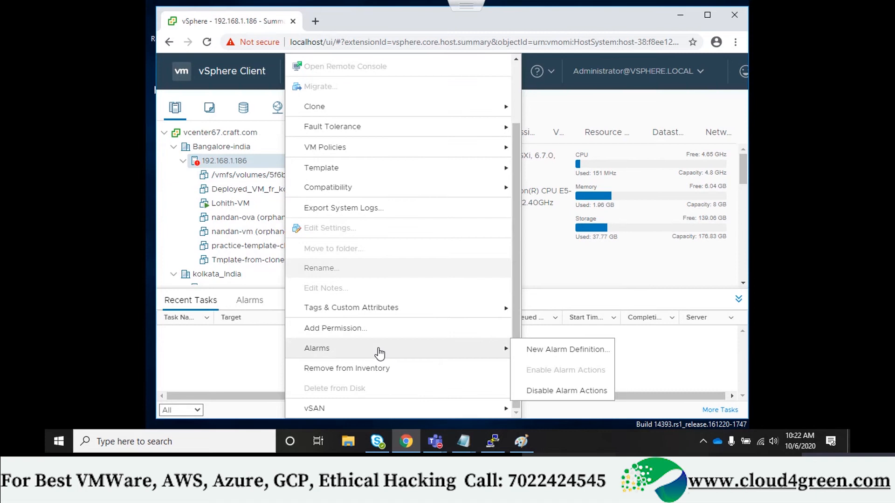
click(394, 368)
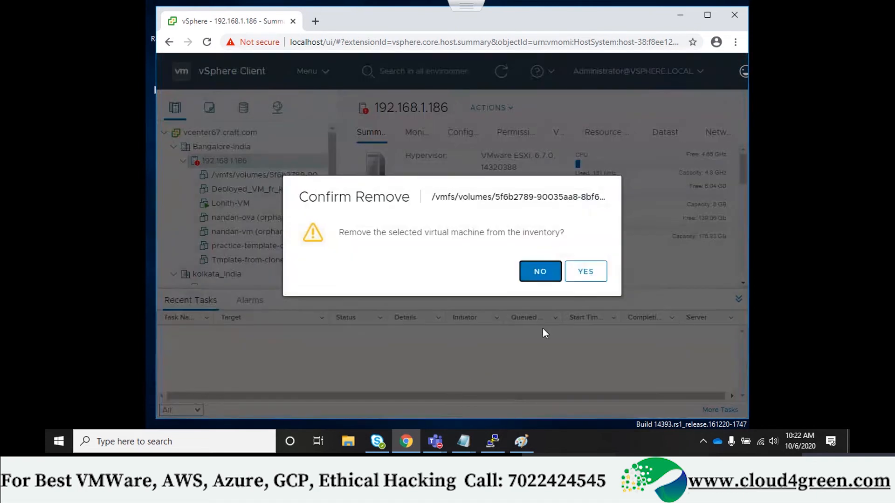
click(581, 274)
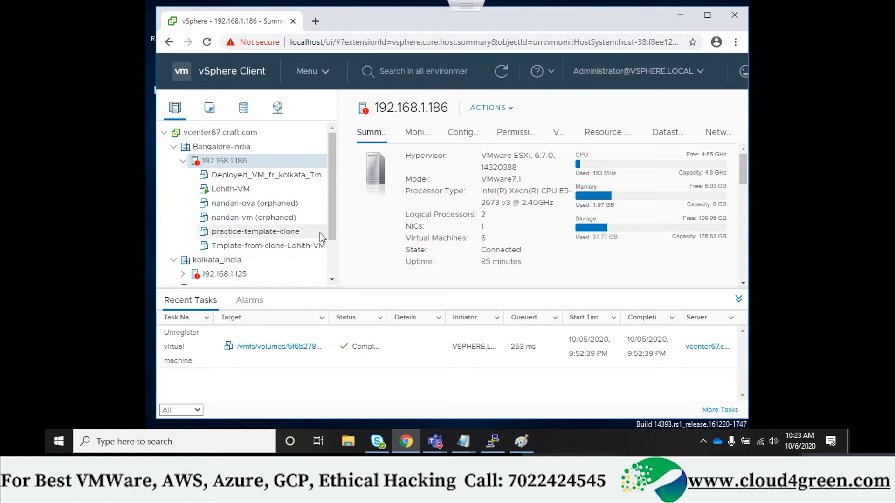
- Examine the virtual machines under the Bangalore-india, kolkata_India and London-UK hosts, including the VMs and Templates inventory
scroll(314, 222, down, 2)
scroll(314, 218, up, 2)
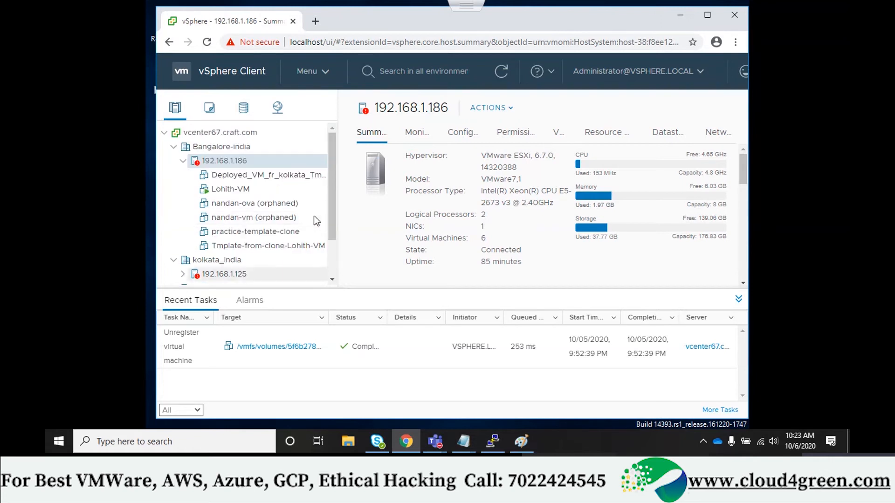
click(183, 161)
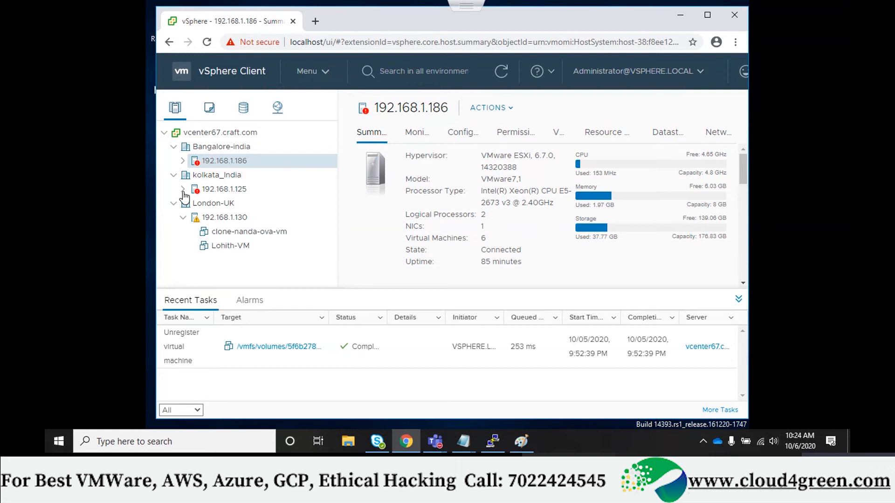
click(183, 218)
click(184, 218)
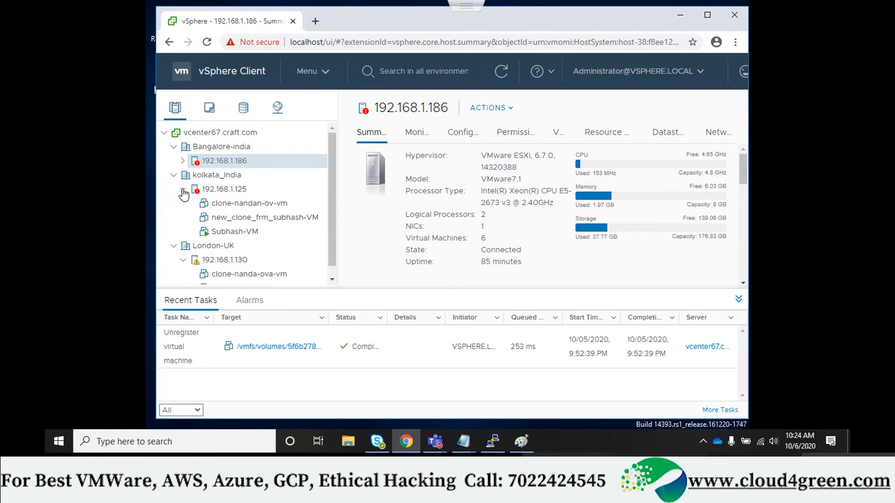
click(183, 160)
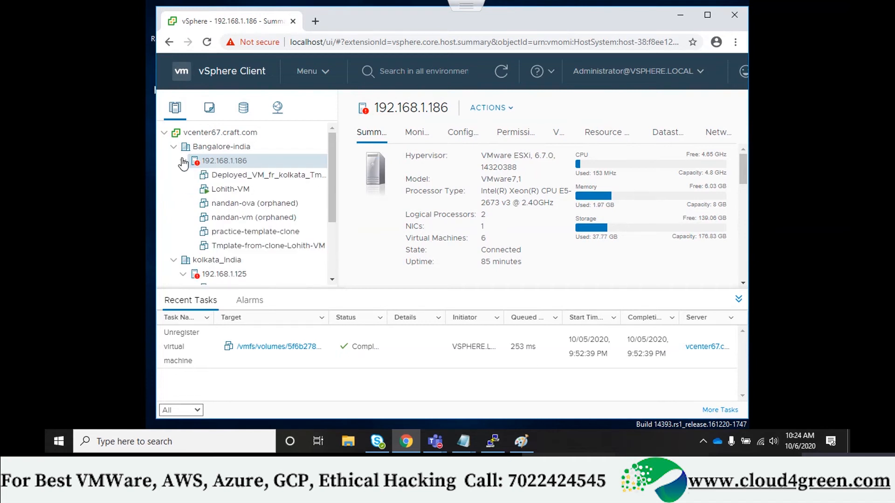
click(204, 112)
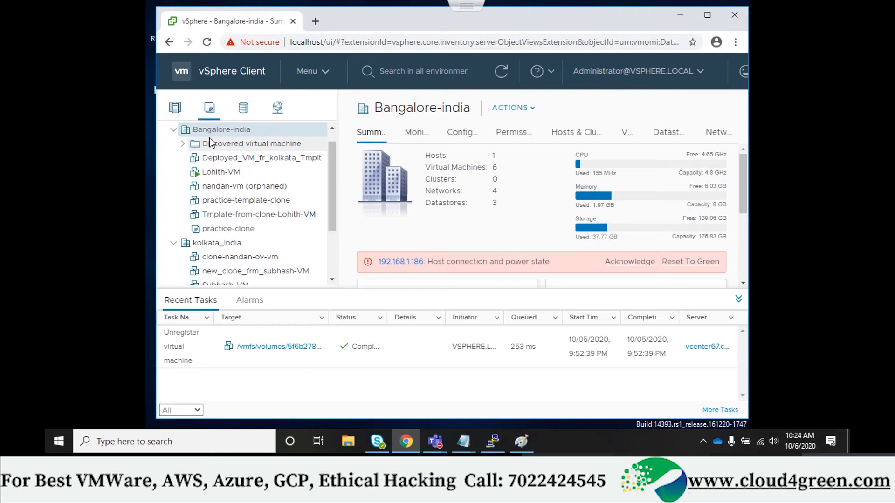
- Unmount the nfs-server1 datastore in the London-UK datacenter from host 192.168.1.130
click(243, 109)
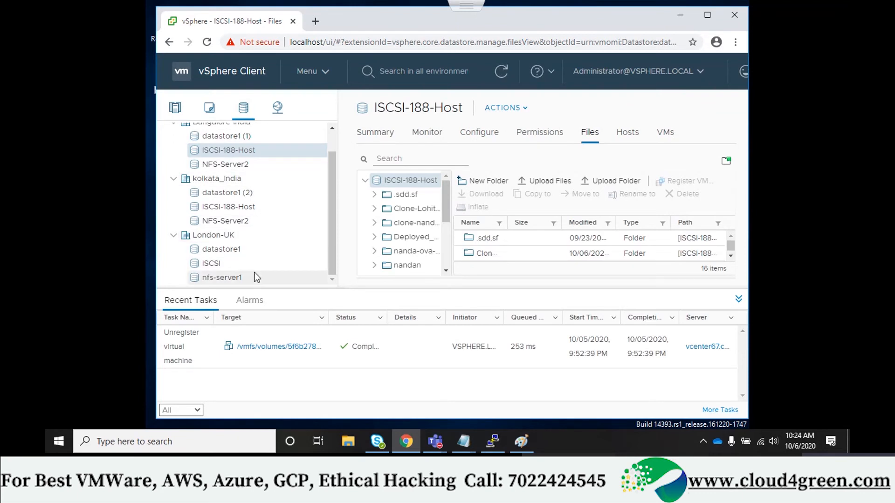
scroll(254, 273, up, 2)
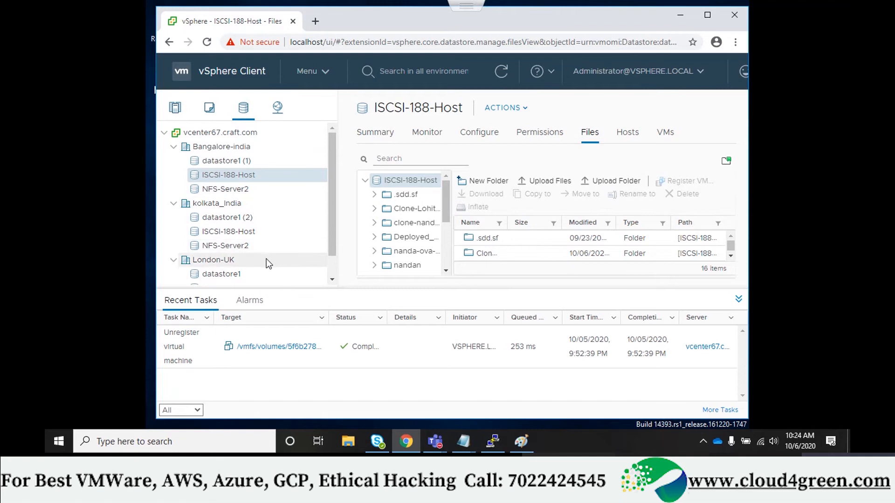
scroll(261, 260, down, 1)
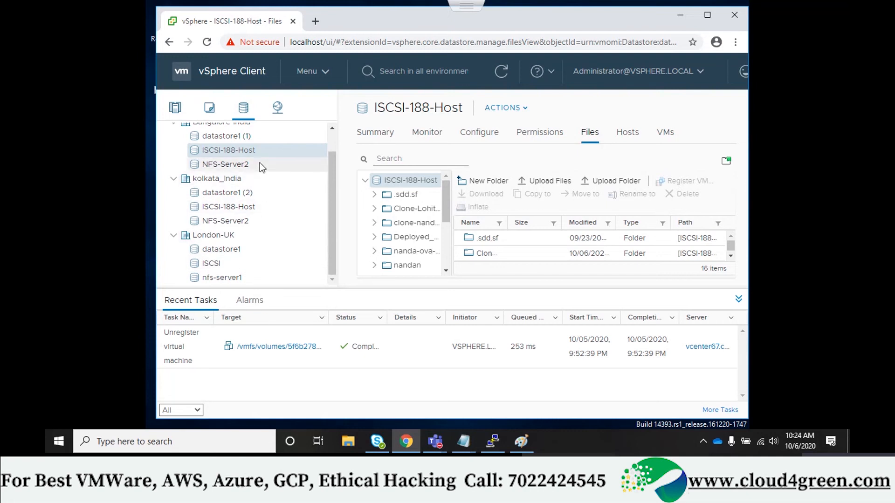
scroll(257, 267, up, 2)
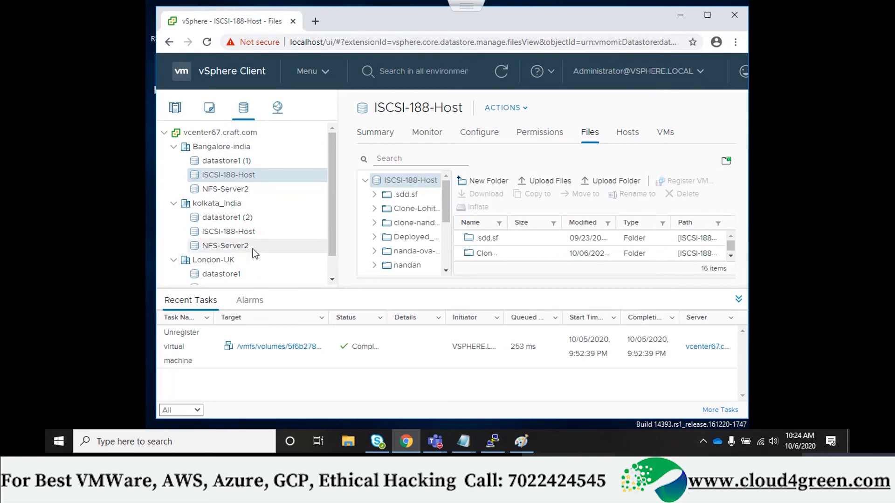
scroll(250, 259, down, 1)
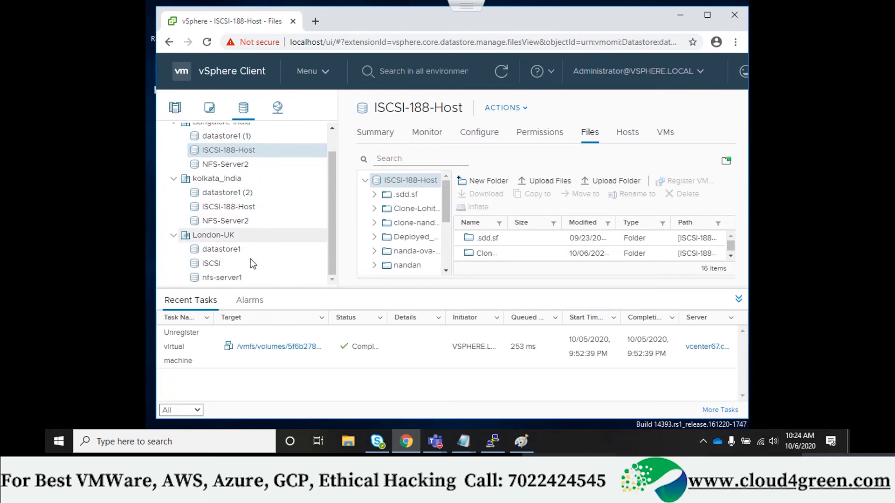
right_click(222, 278)
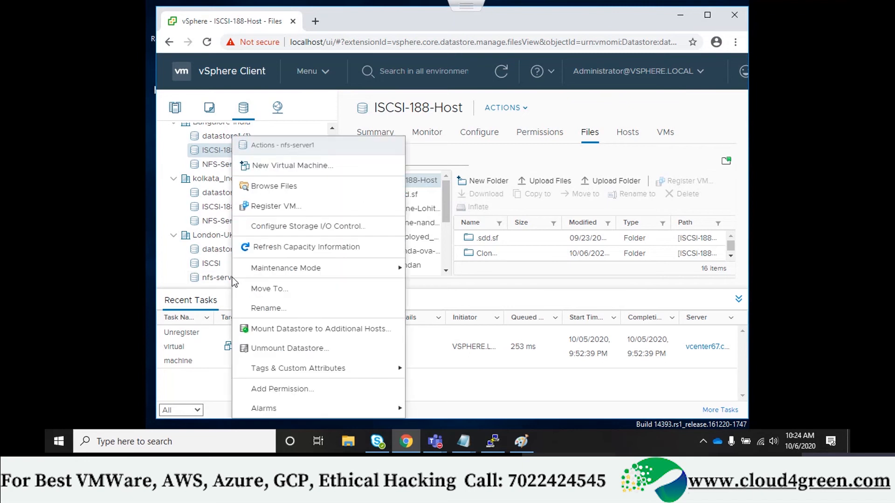
click(278, 348)
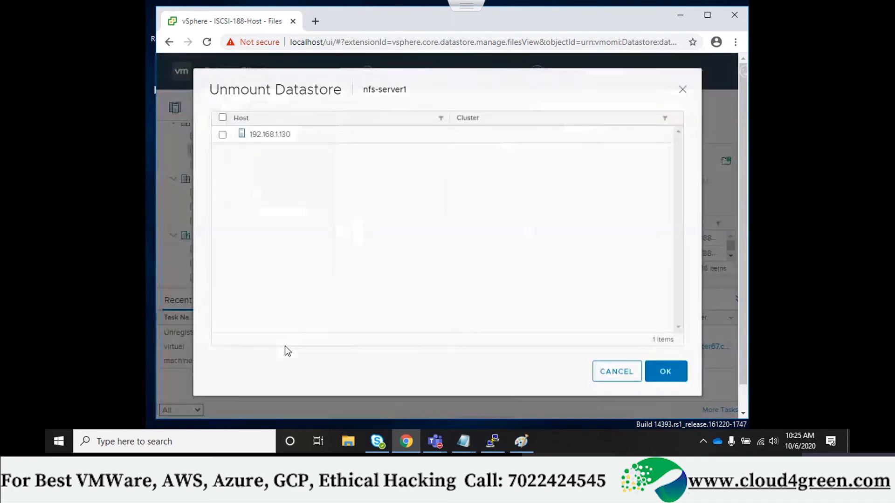
click(299, 199)
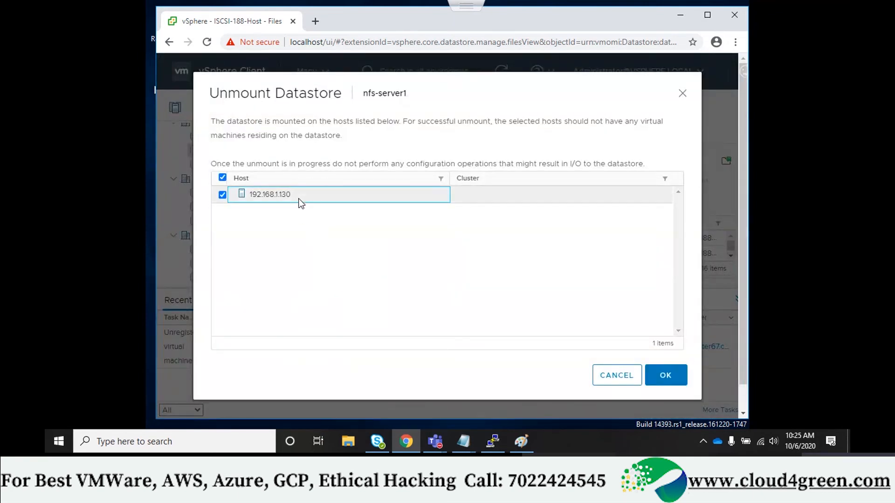
click(665, 379)
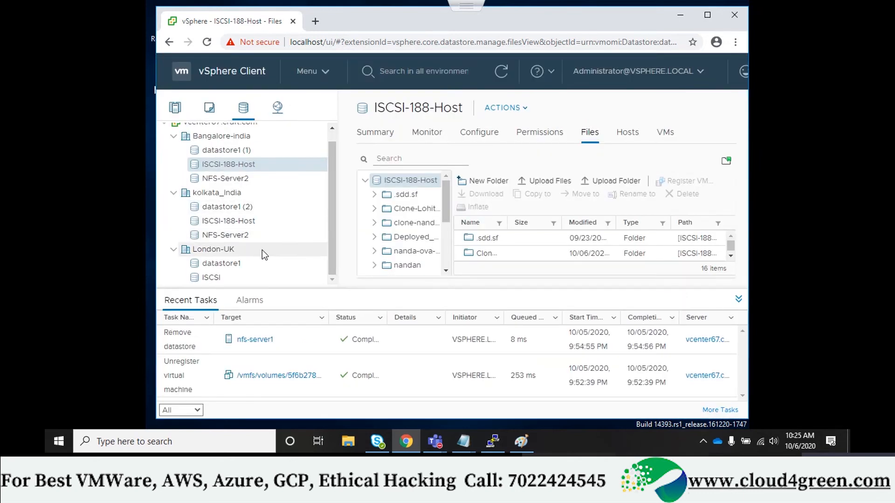
right_click(237, 238)
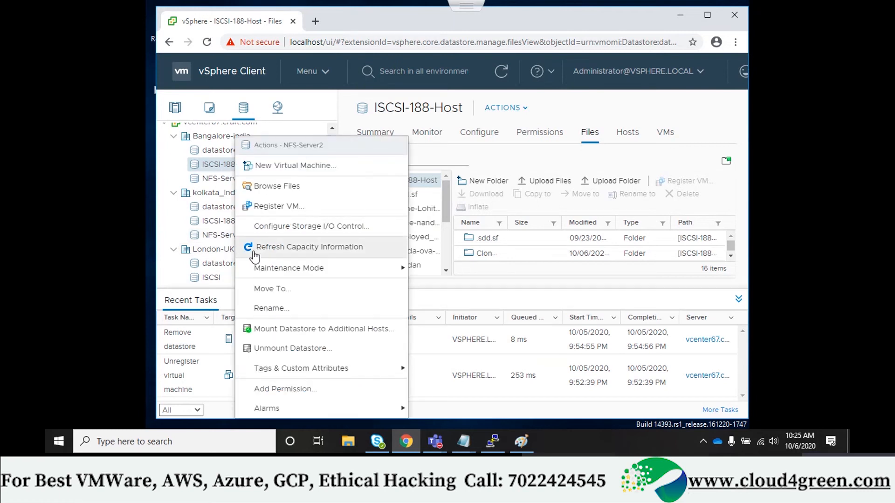
click(291, 330)
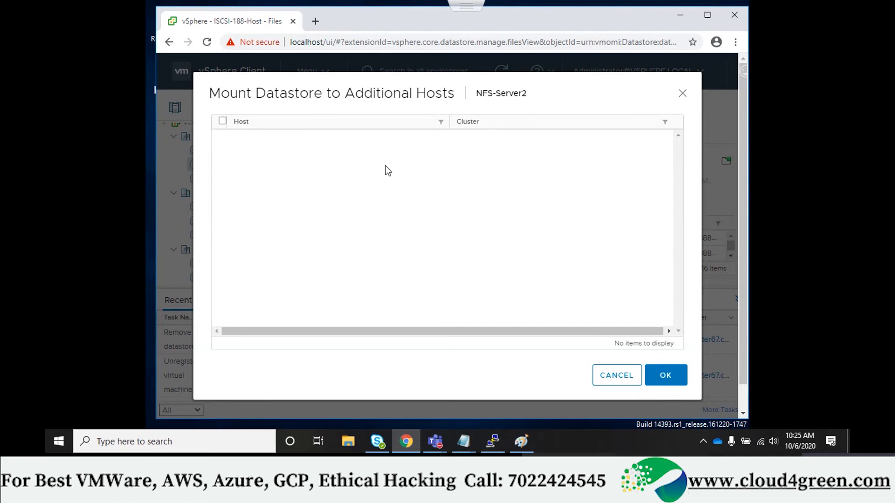
click(616, 375)
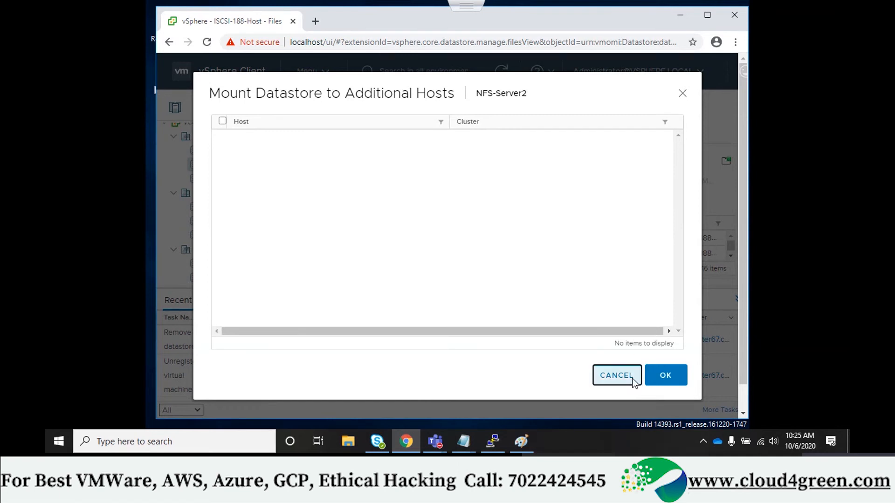
- Return to the hosts inventory and show the available actions for host 192.168.1.130 in London-UK
click(176, 111)
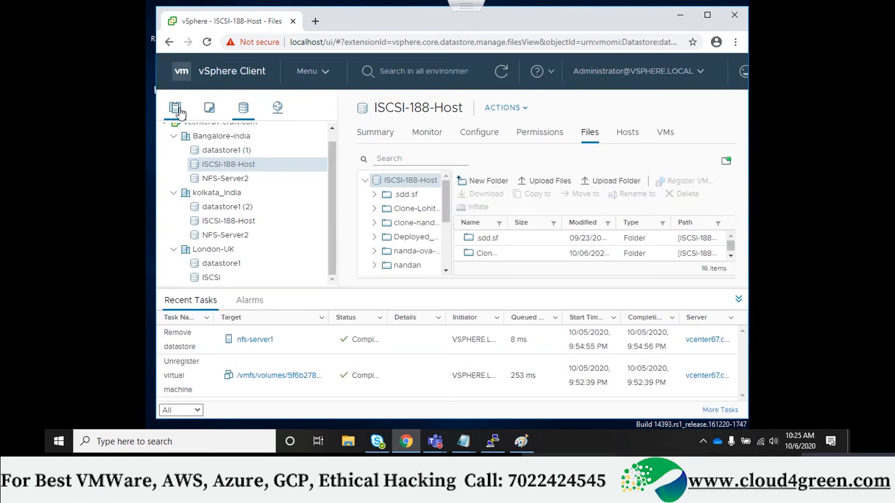
scroll(223, 242, down, 2)
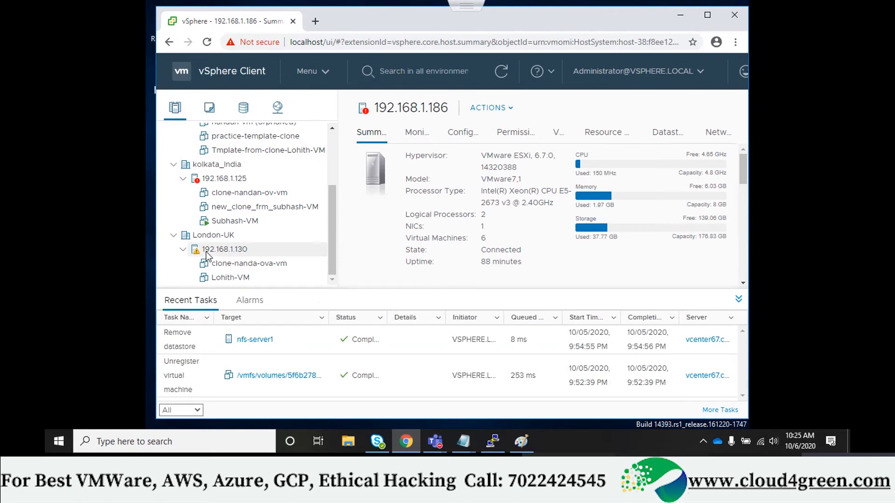
right_click(212, 252)
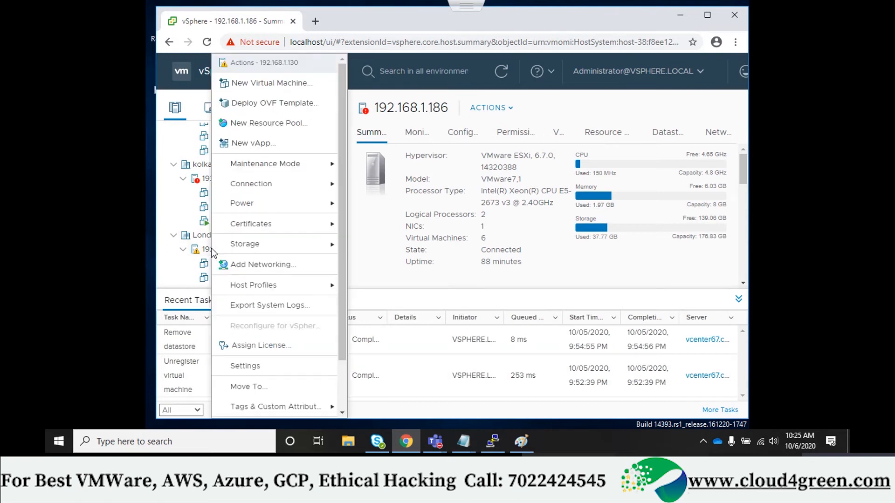
mouse_move(269, 155)
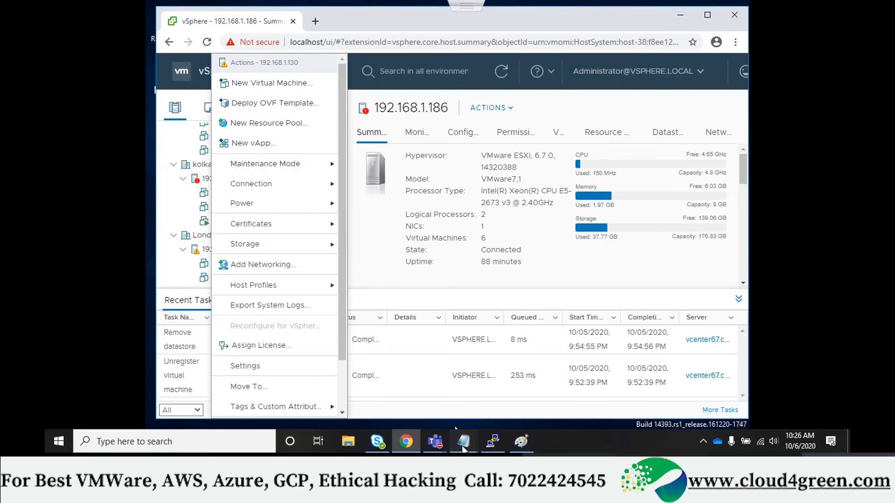
- Switch to Notepad and bring up the untitled notes describing snapshots and their tasks
mouse_move(463, 441)
click(504, 392)
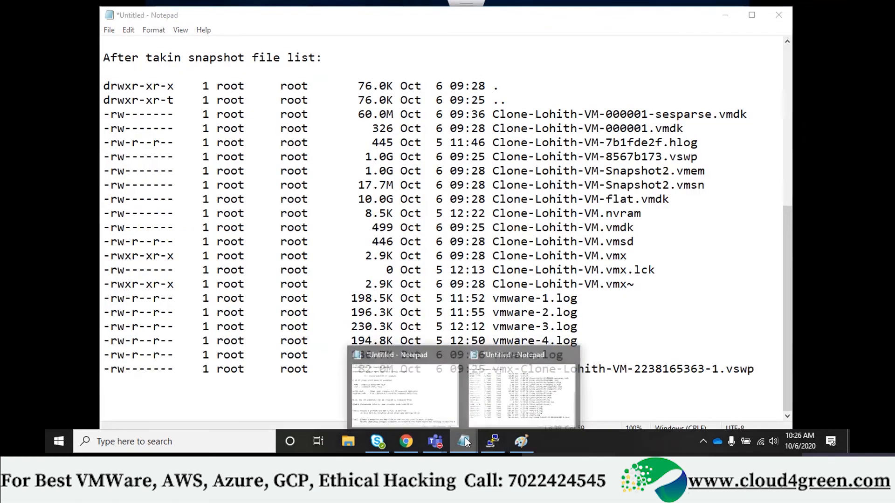
click(414, 393)
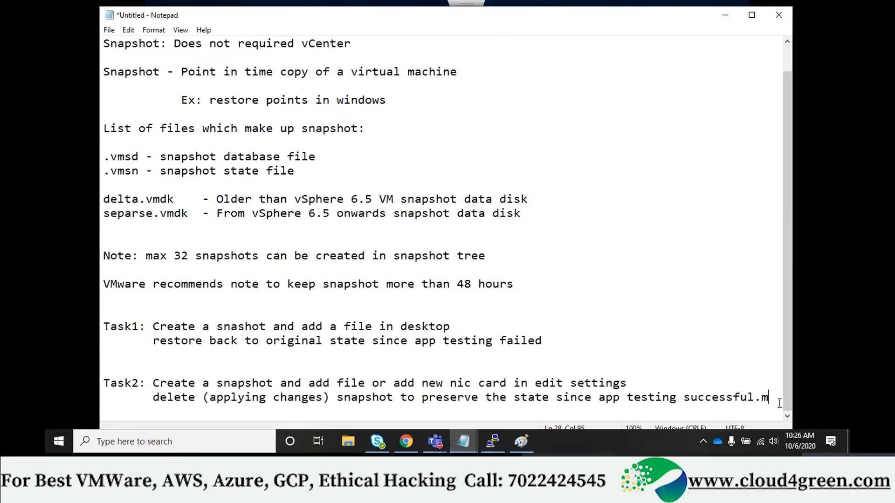
- Add the heading "Moving ESXi host from one datacenter to another datacenter:" in a blank area below the existing notes
key(Return)
key(Return)
key(Return)
key(Return)
key(Return)
key(Return)
key(Return)
key(Return)
key(Return)
key(Return)
key(Return)
key(Return)
key(Return)
key(Return)
key(Return)
key(Return)
key(Return)
key(Return)
key(Return)
key(Return)
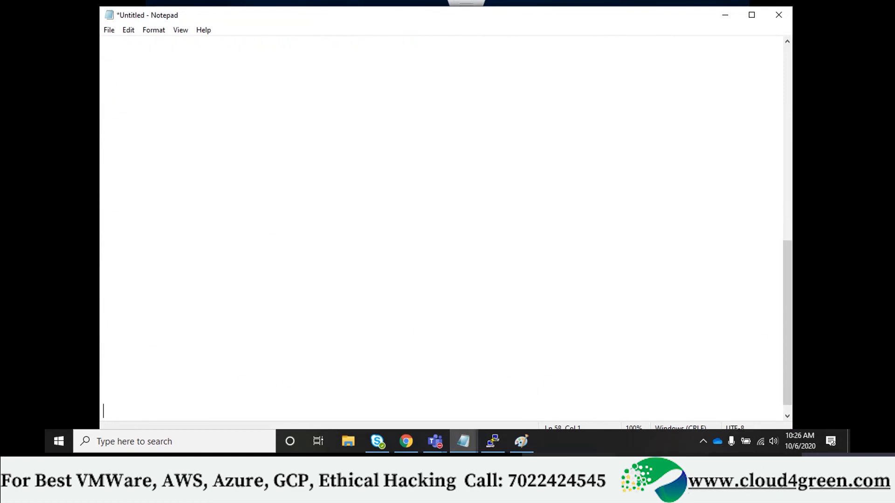
click(117, 57)
key(BackSpace)
text(Moving ESXi host)
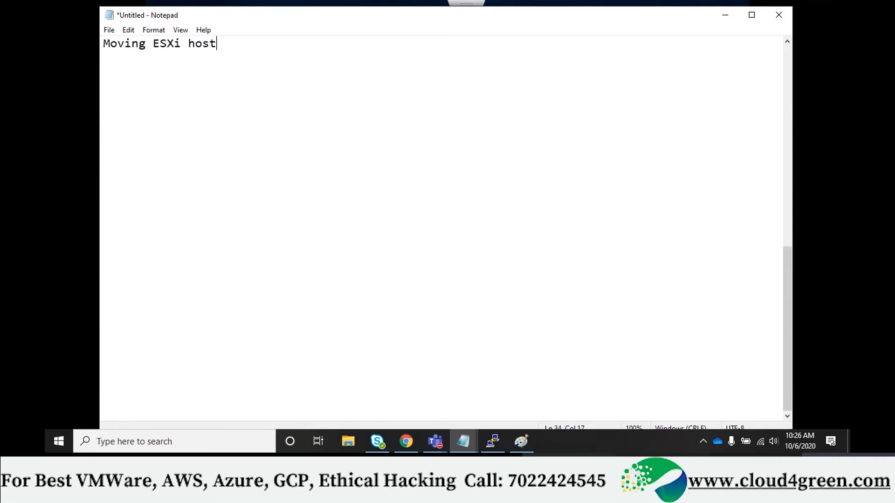
text( from one dat)
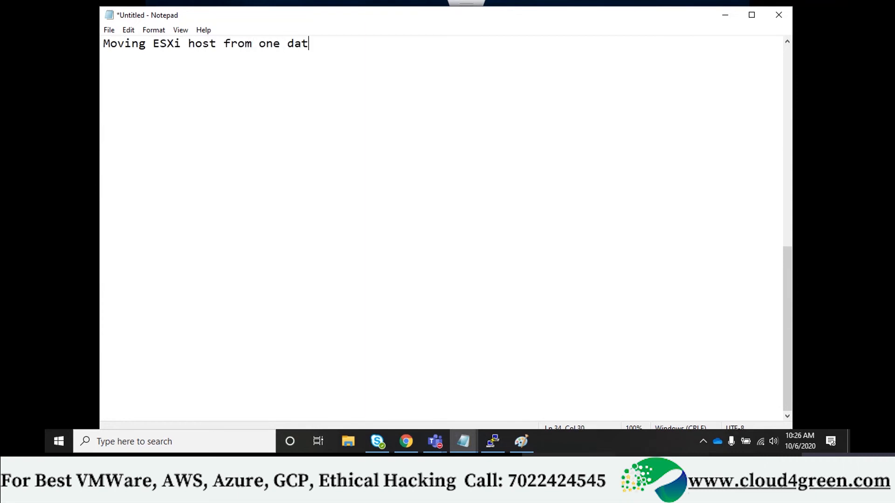
text(acenter to another datace)
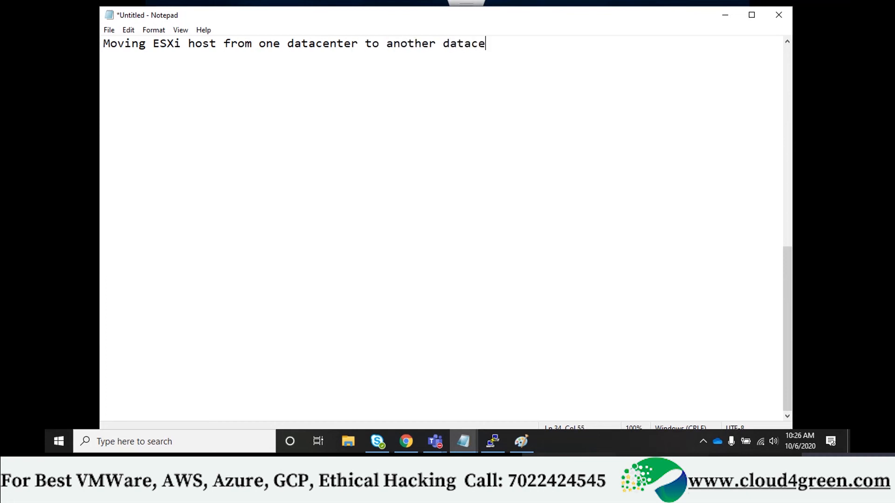
text(nter:)
key(Return)
key(Return)
- Write the first list item as "1. Disconnect from Datacenter1 and Add to Datacenter2" under the heading
text(1. Disco)
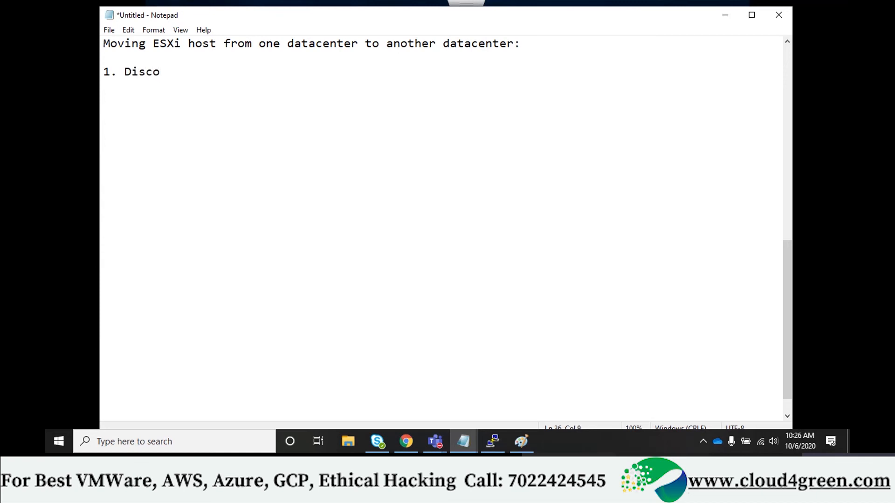
text(nnect from data)
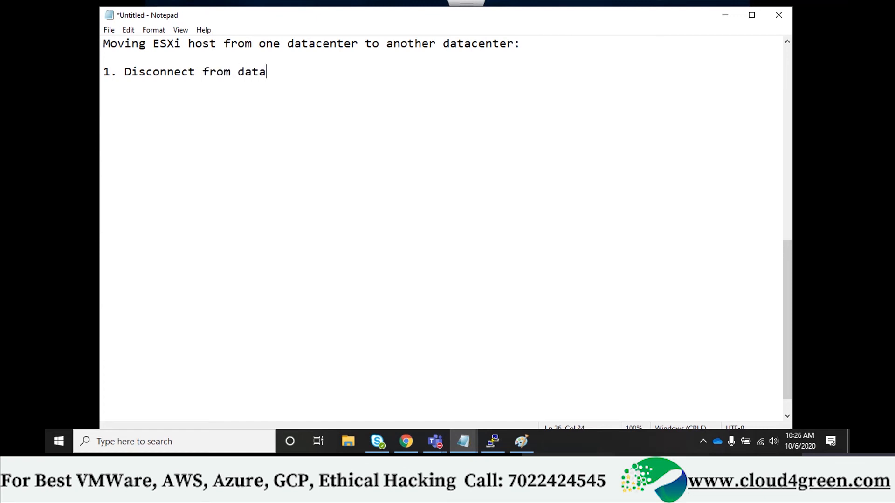
text(store1)
key(BackSpace)
key(BackSpace)
key(BackSpace)
key(BackSpace)
key(BackSpace)
key(BackSpace)
key(BackSpace)
key(BackSpace)
key(BackSpace)
key(BackSpace)
text(Datacet)
key(BackSpace)
text(nter 1 and a)
key(BackSpace)
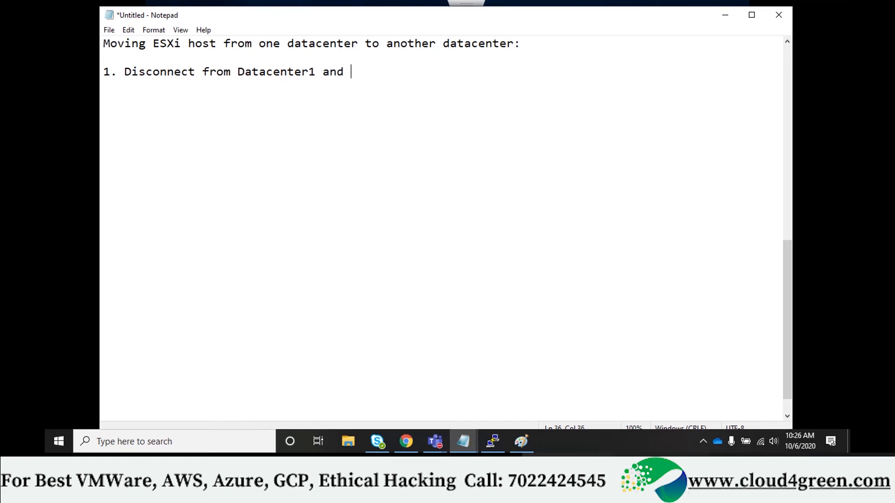
text(Add to )
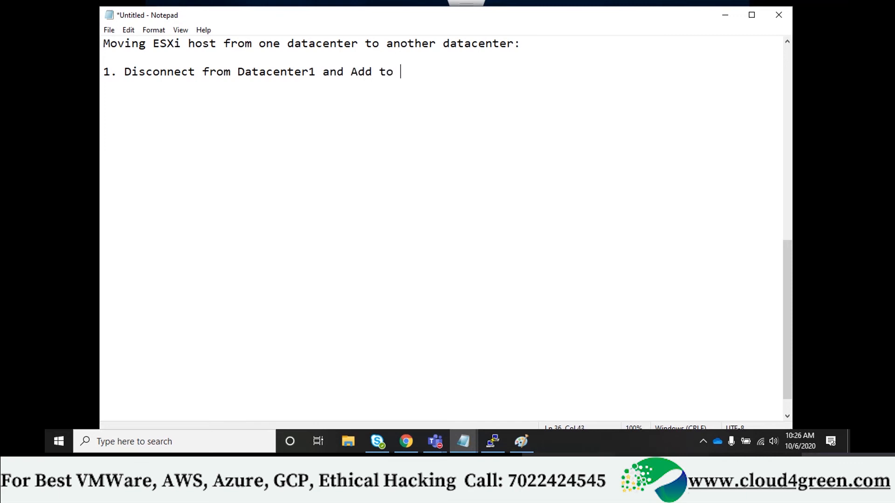
text(Datacenter2)
key(Return)
key(Return)
- Write the second list item as "2. Put host in maintenance mode and move across datacenter"
text(2.)
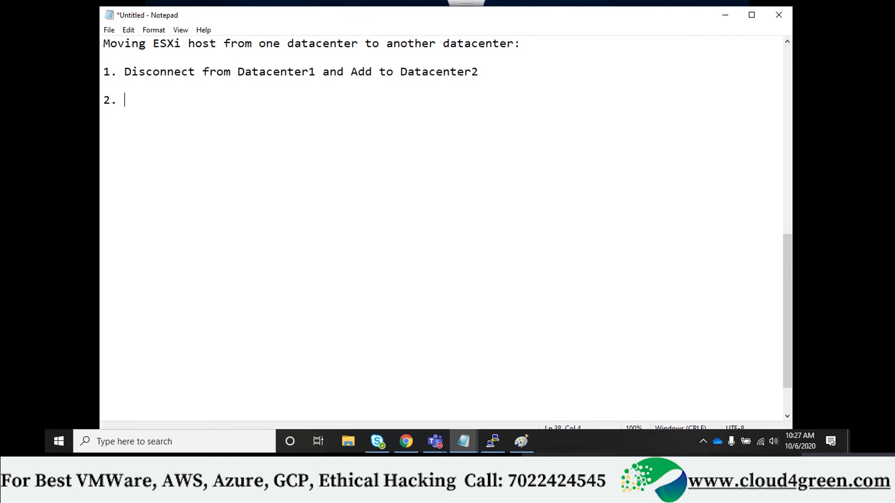
text(Pu)
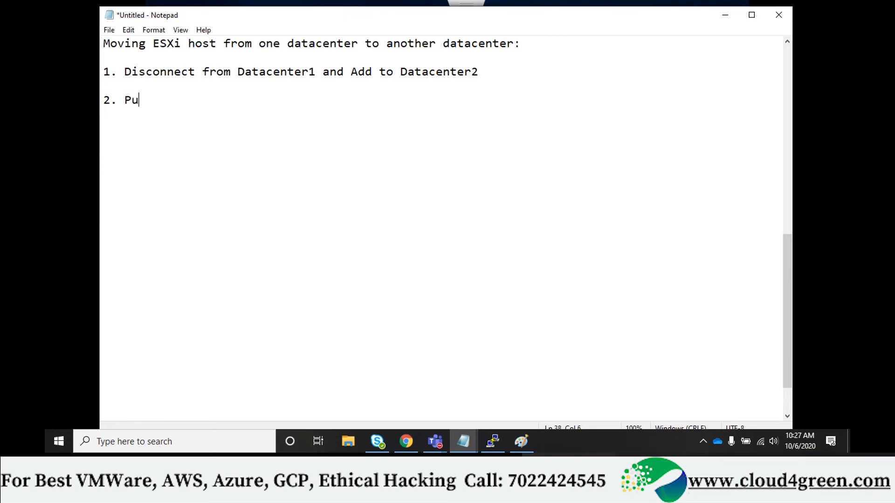
text(t host in )
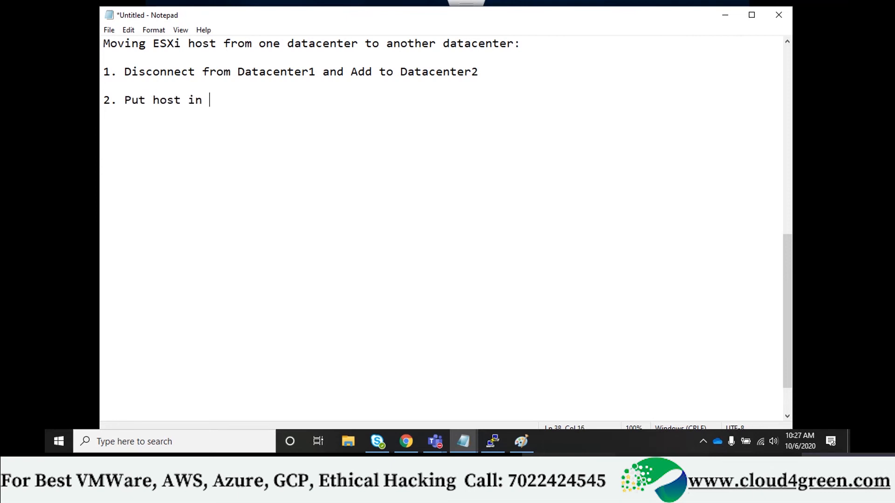
text(maintenance)
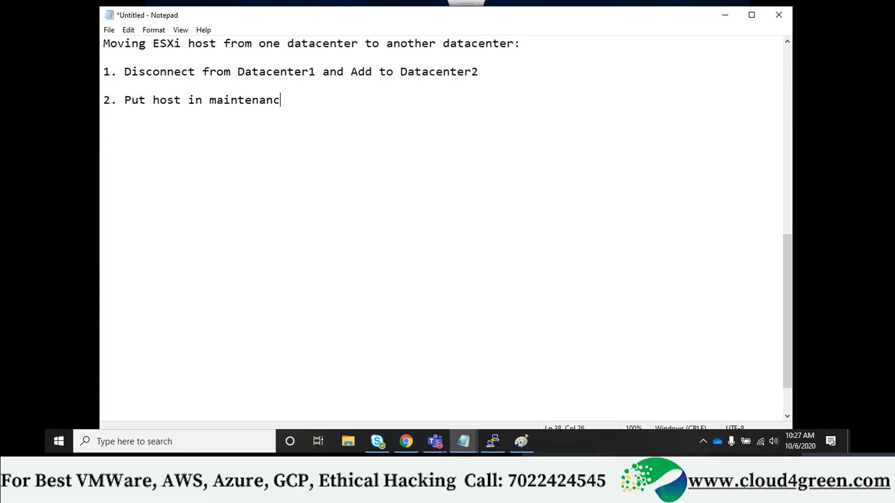
key(BackSpace)
text(e mode )
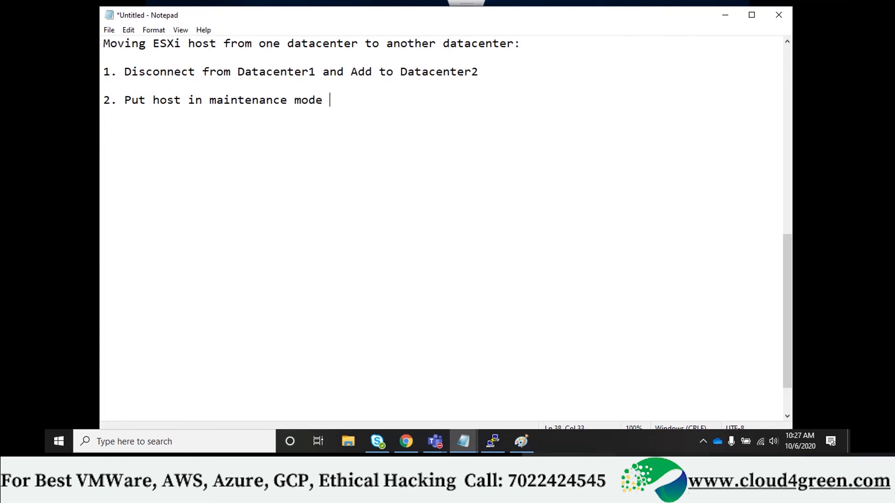
text(and mo)
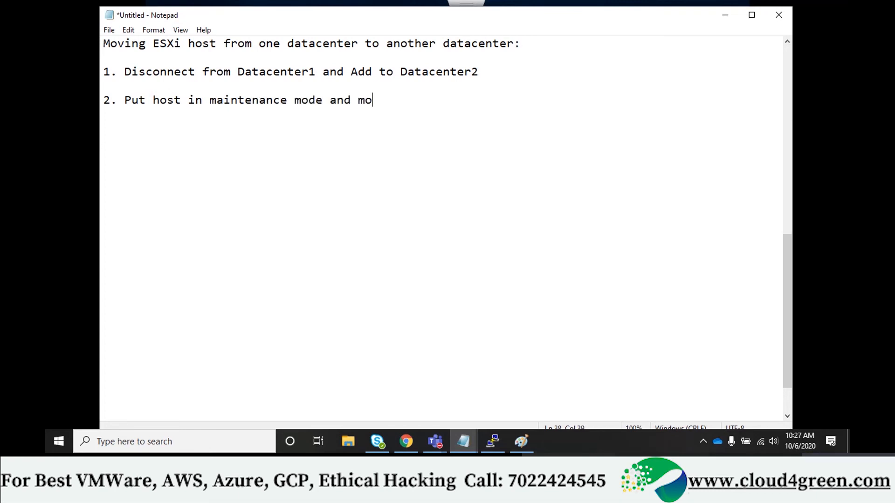
text(ve across dat)
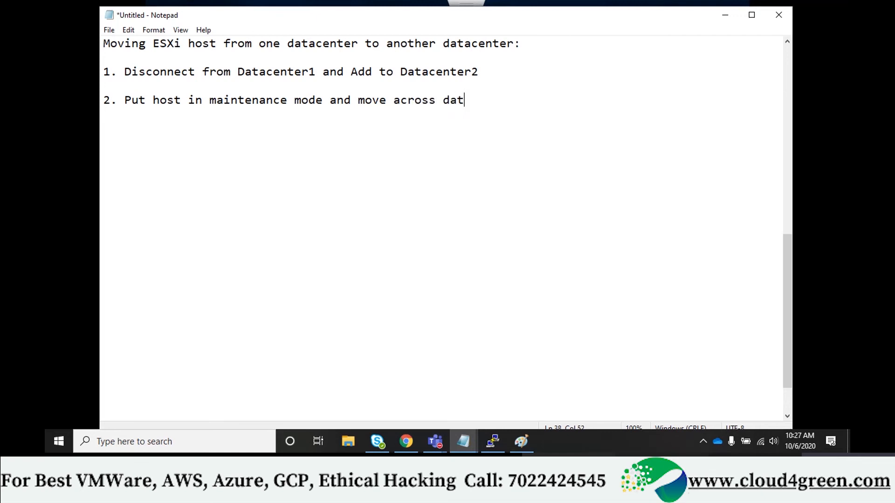
text(acenter)
- Minimize both Notepad windows to return to the vSphere Client and dismiss the open host actions
click(724, 17)
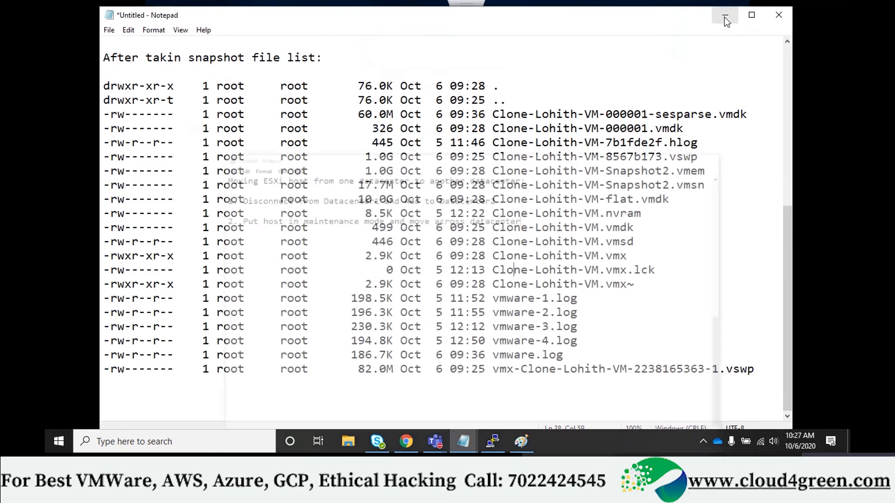
click(724, 17)
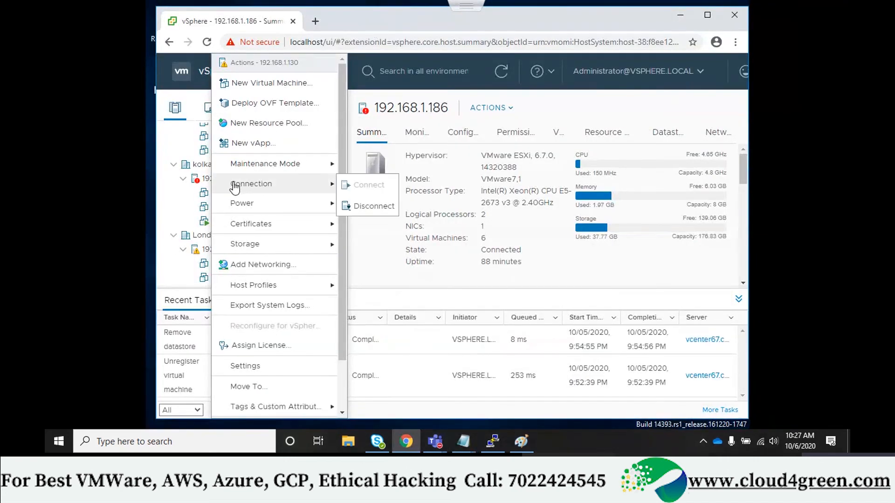
click(166, 203)
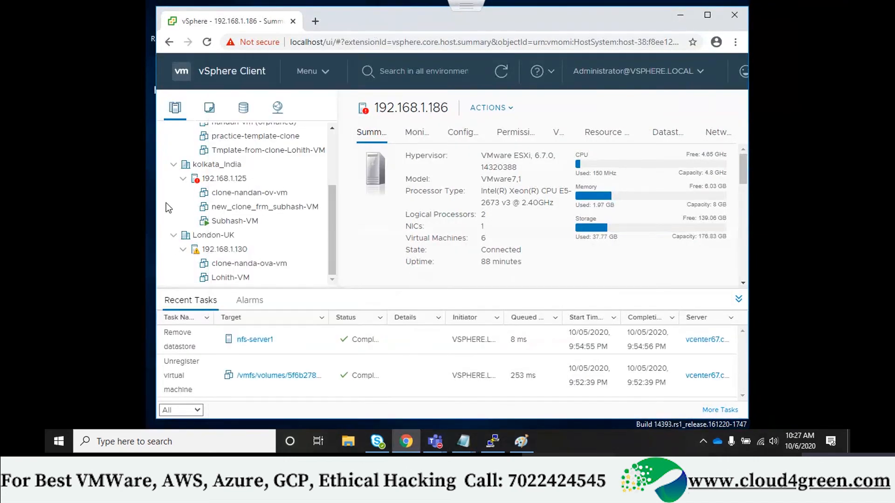
- Disconnect host 192.168.1.130 in the London-UK datacenter from vCenter
right_click(220, 252)
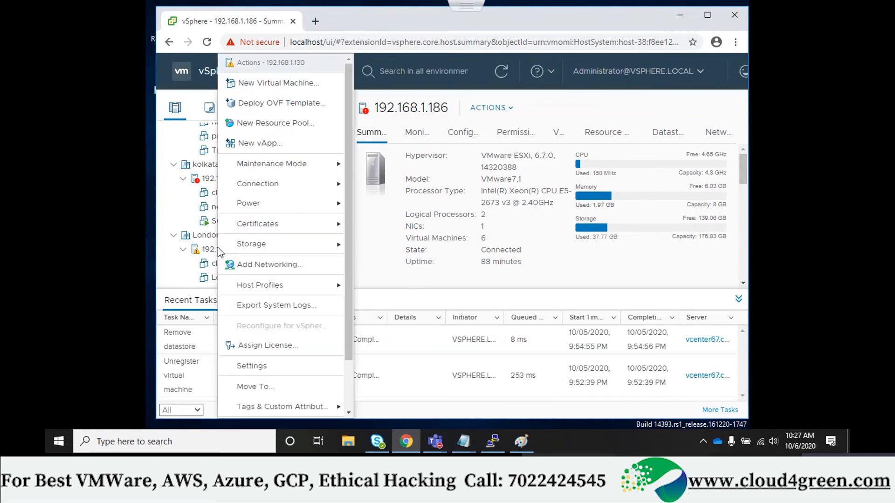
mouse_move(294, 188)
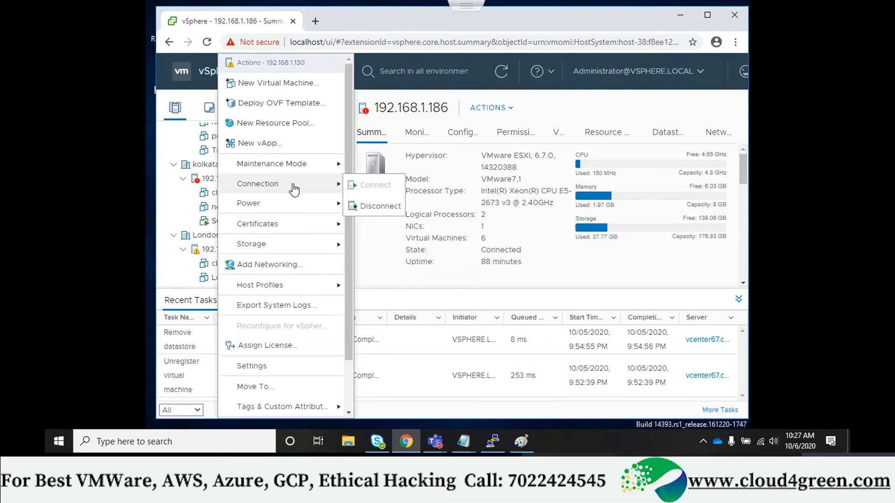
click(376, 210)
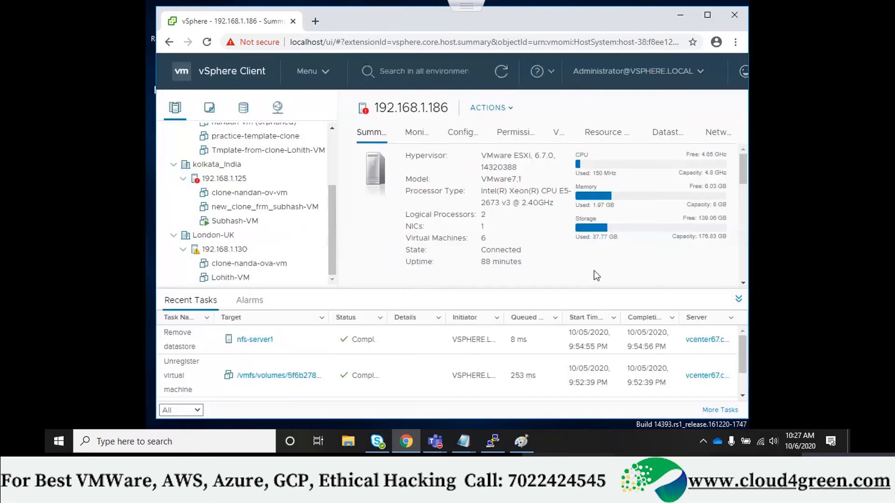
click(596, 272)
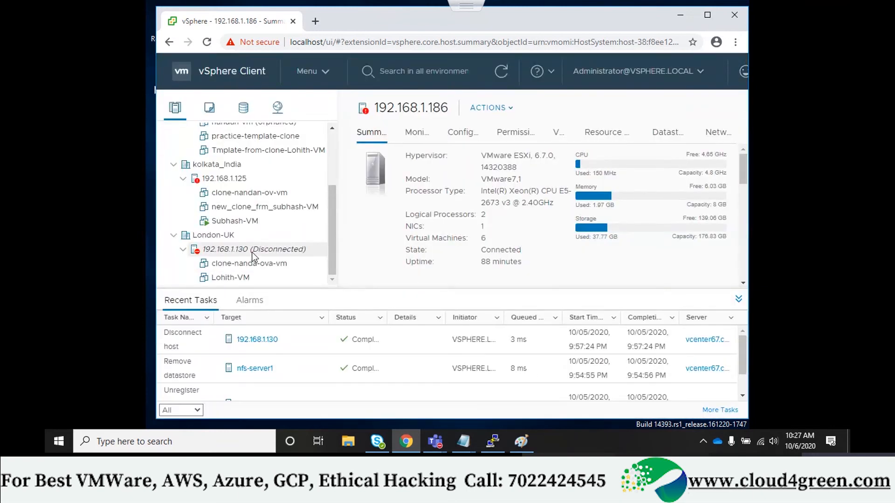
- Check the available actions for the London-UK datacenter and reconnect its host 192.168.1.130
right_click(225, 237)
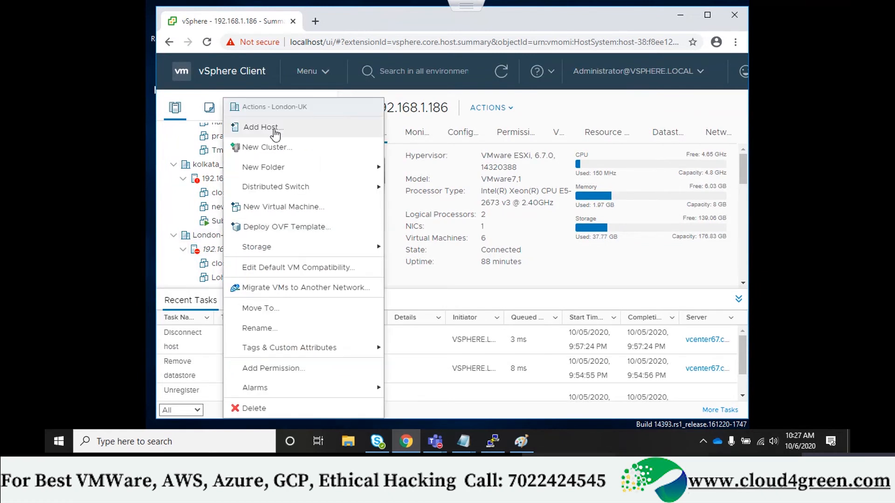
mouse_move(270, 163)
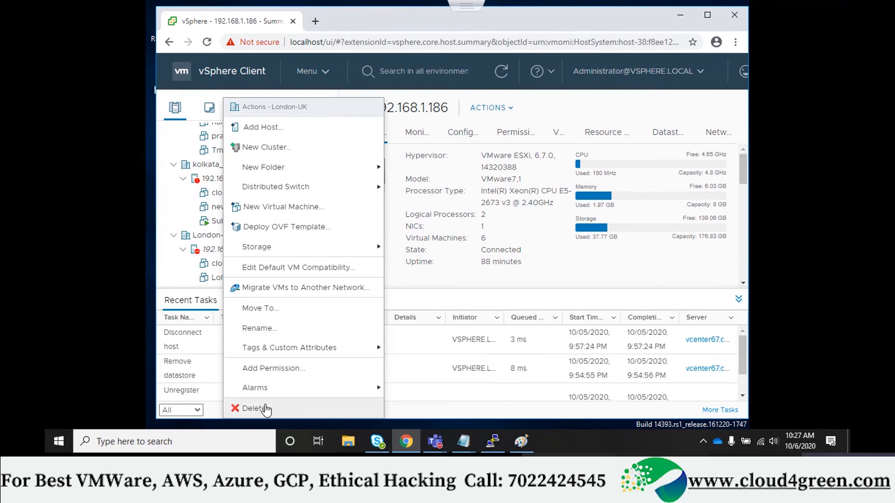
right_click(214, 252)
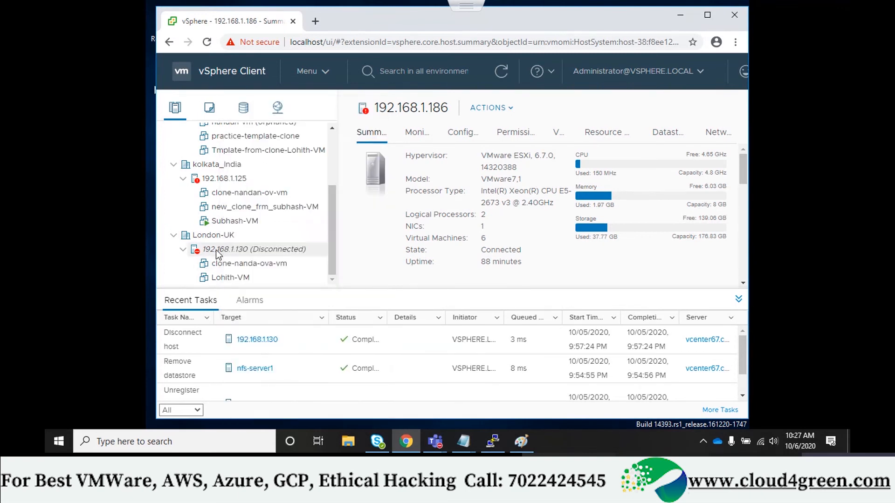
mouse_move(286, 184)
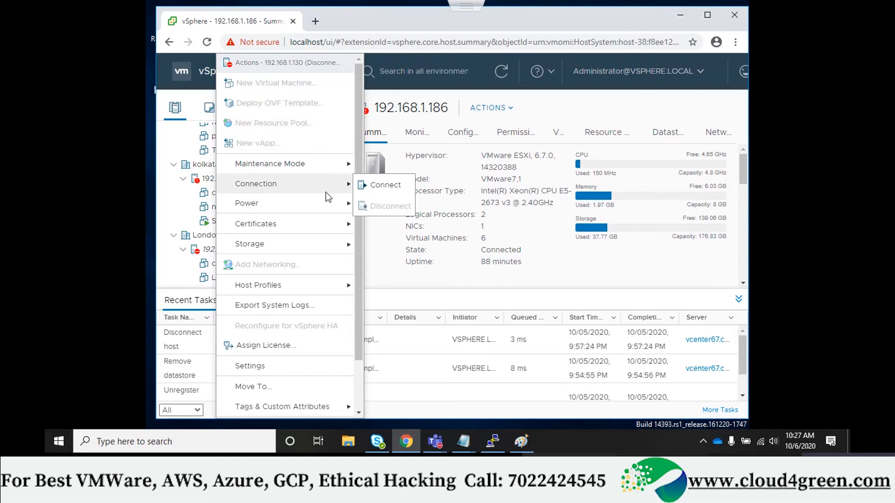
click(366, 186)
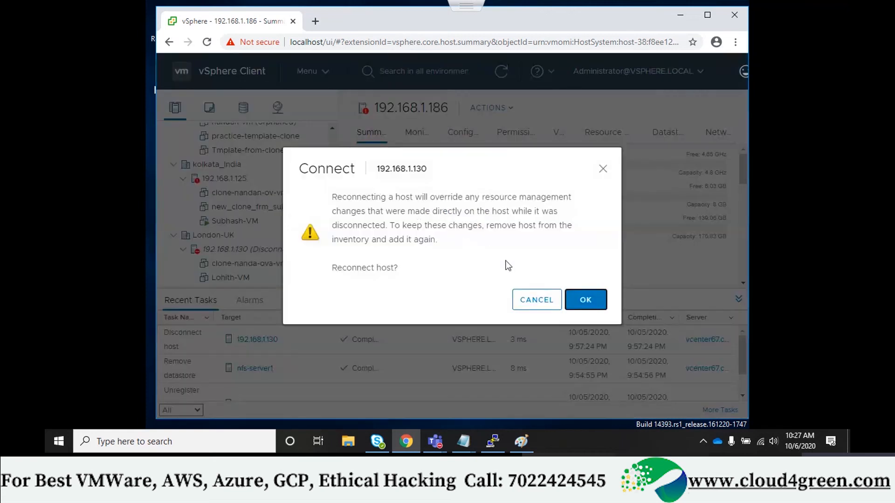
click(583, 302)
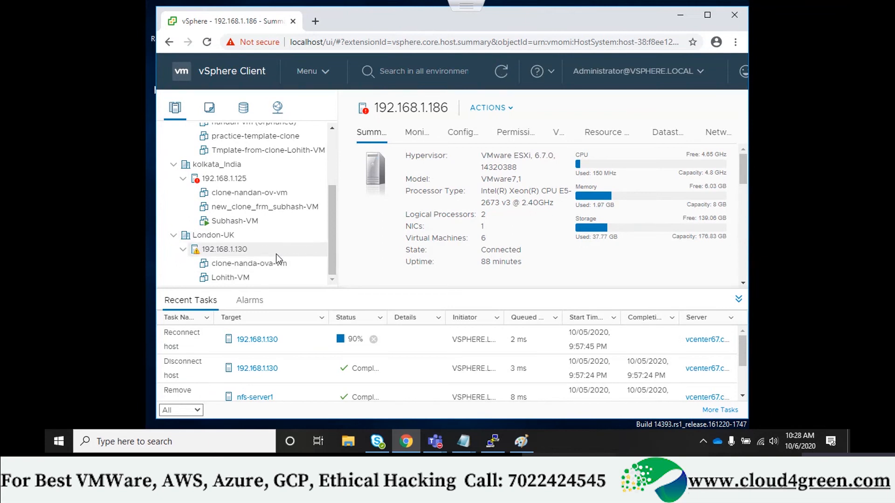
- Put host 192.168.1.130 in London-UK into maintenance mode, highlighting the explanatory text before accepting
right_click(244, 250)
mouse_move(295, 208)
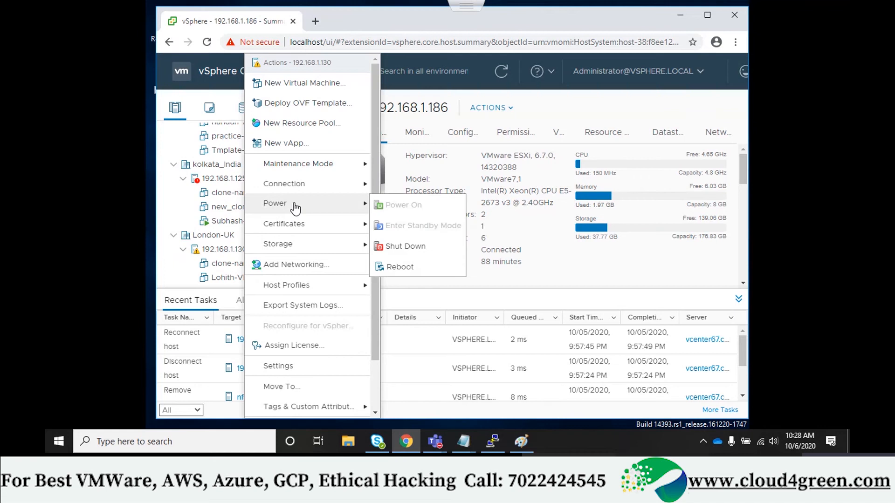
mouse_move(327, 164)
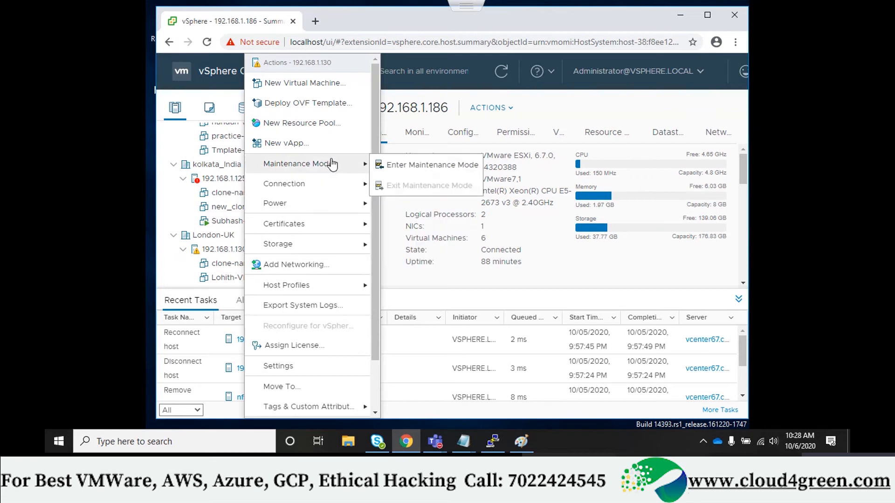
click(405, 165)
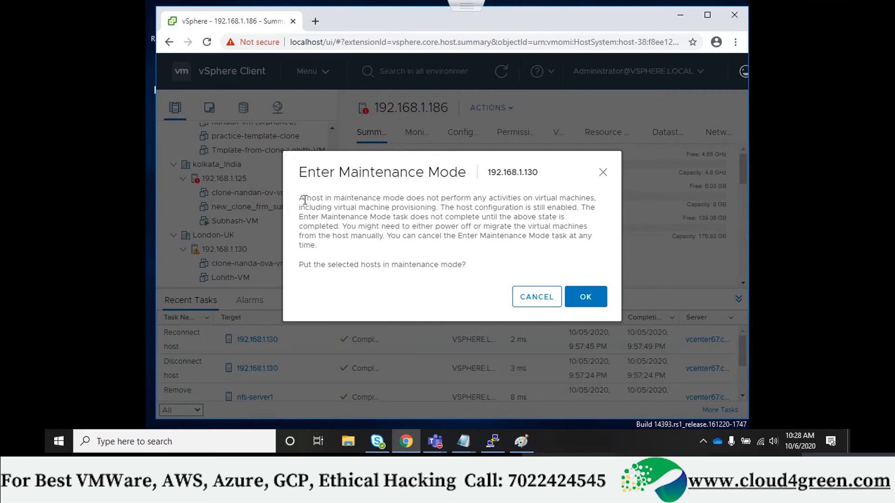
drag(299, 199, 328, 252)
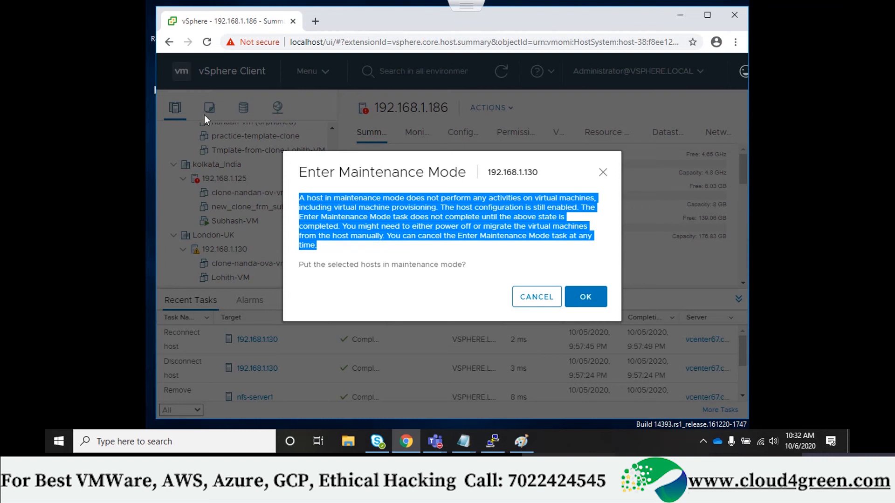
click(591, 300)
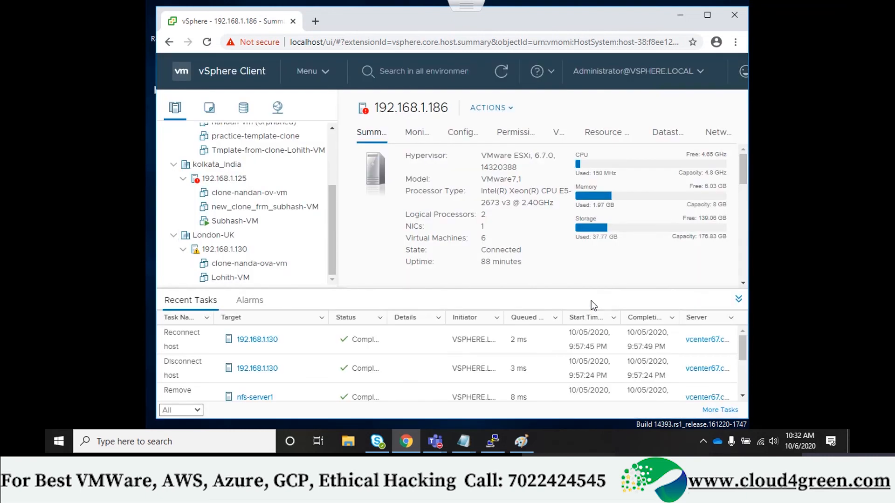
- Show the power options for the clone-nanda-ova-vm virtual machine under host 192.168.1.130
right_click(262, 265)
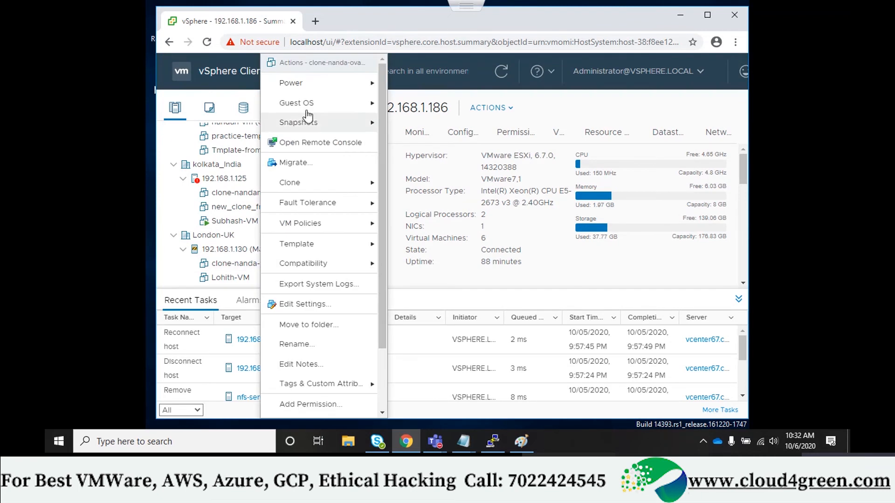
mouse_move(359, 91)
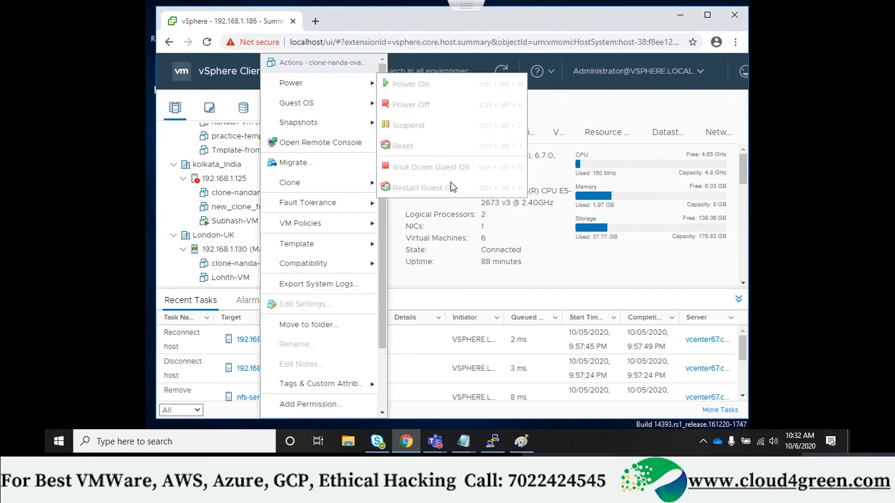
- Compare the power options of Lohith-VM on host 192.168.1.130 with those of clone-nandan-ov-vm on host 192.168.1.125
click(238, 282)
right_click(238, 279)
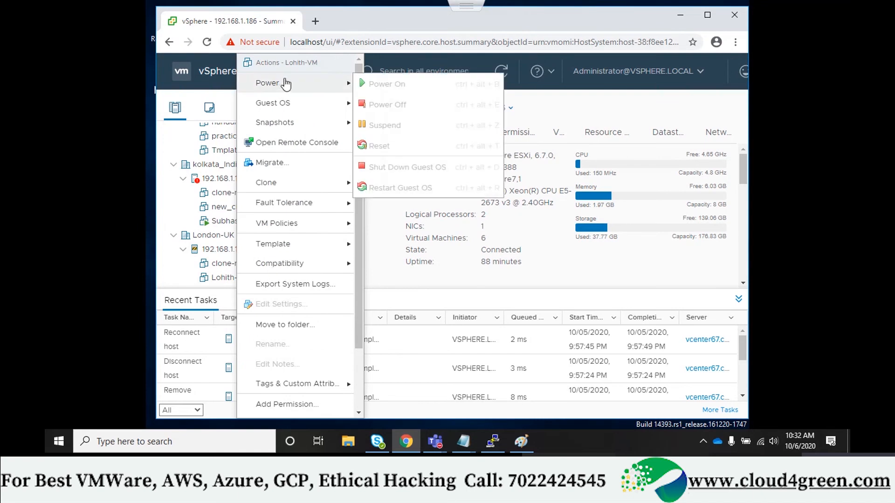
mouse_move(345, 85)
right_click(219, 194)
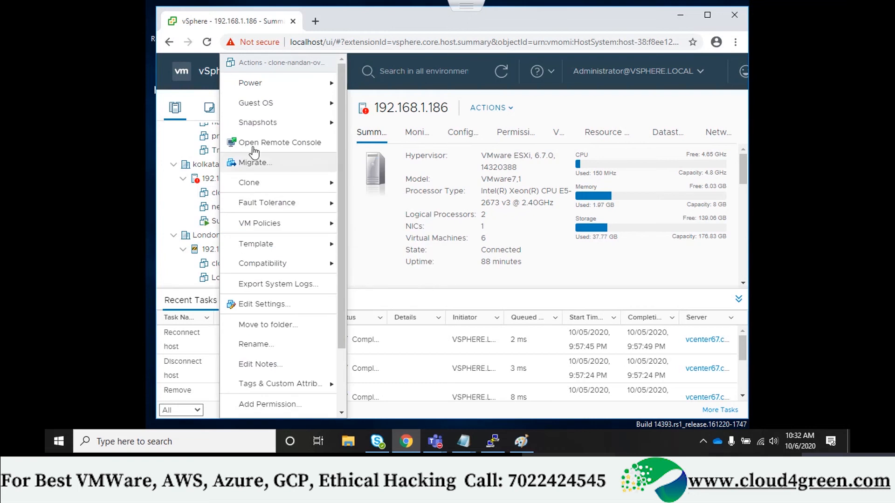
mouse_move(267, 81)
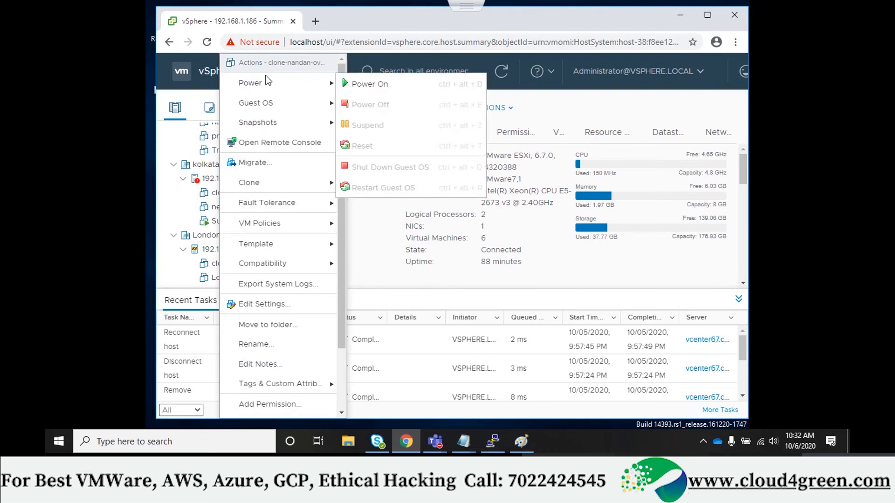
- Try to move host 192.168.1.130 out of London-UK toward the Bangalore-india datacenter in the inventory tree
click(198, 250)
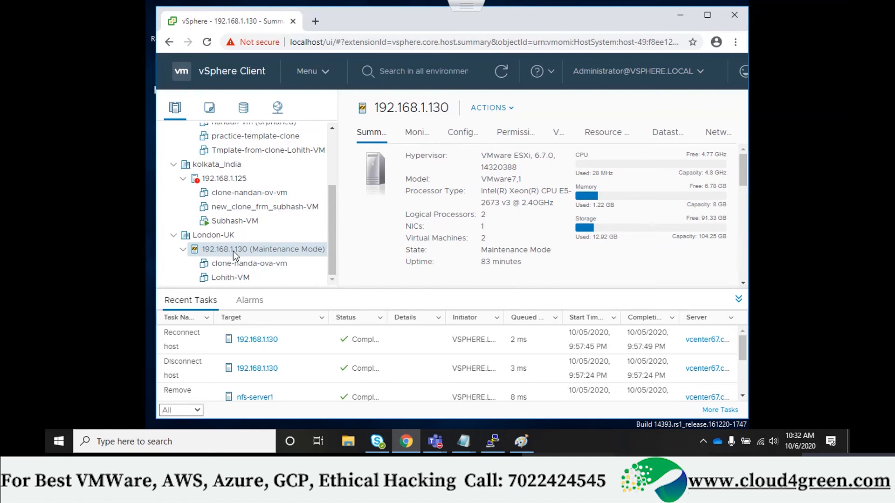
mouse_move(229, 239)
mouse_down()
mouse_move(227, 169)
mouse_move(330, 142)
mouse_move(337, 148)
mouse_move(259, 123)
mouse_move(306, 170)
mouse_up()
scroll(305, 172, up, 3)
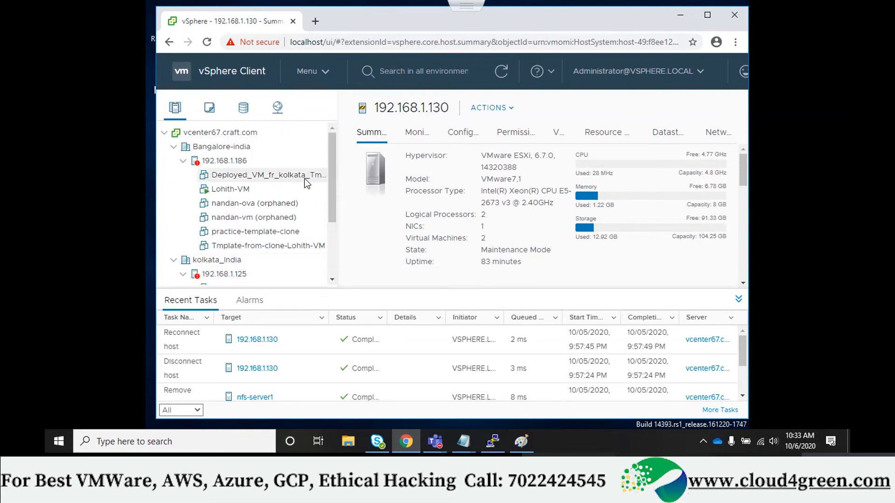
scroll(299, 230, down, 2)
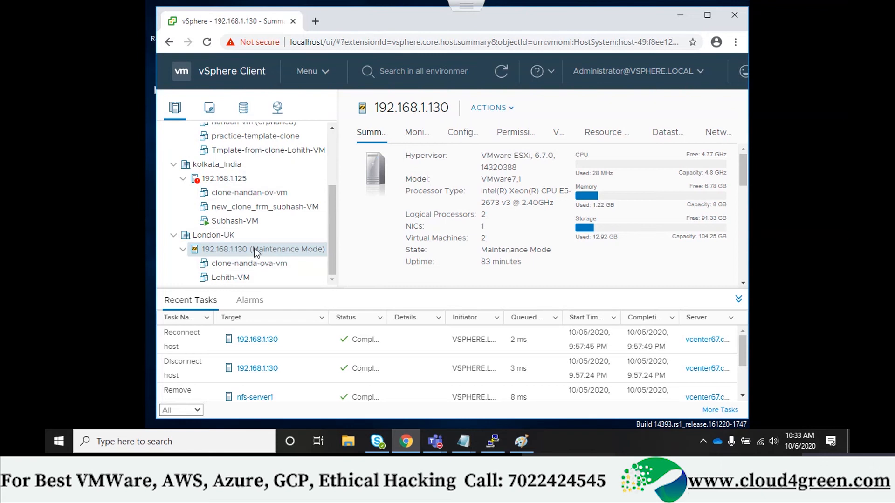
drag(256, 251, 288, 174)
scroll(288, 175, up, 1)
scroll(287, 174, down, 1)
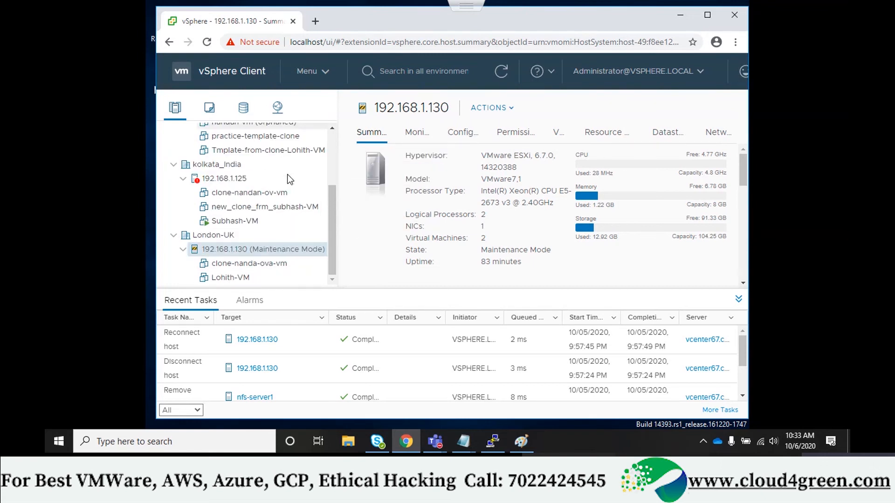
- Collapse the Bangalore-india datacenter and move host 192.168.1.130 from London-UK into it
scroll(180, 165, up, 1)
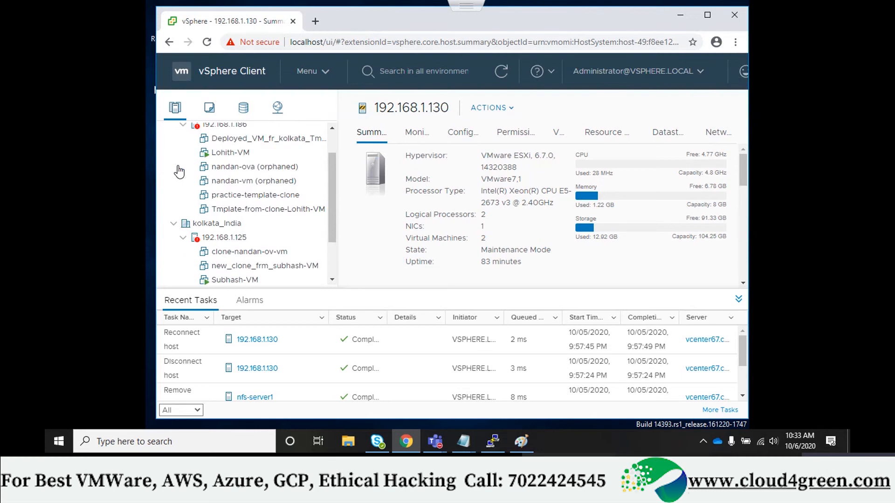
scroll(180, 165, up, 1)
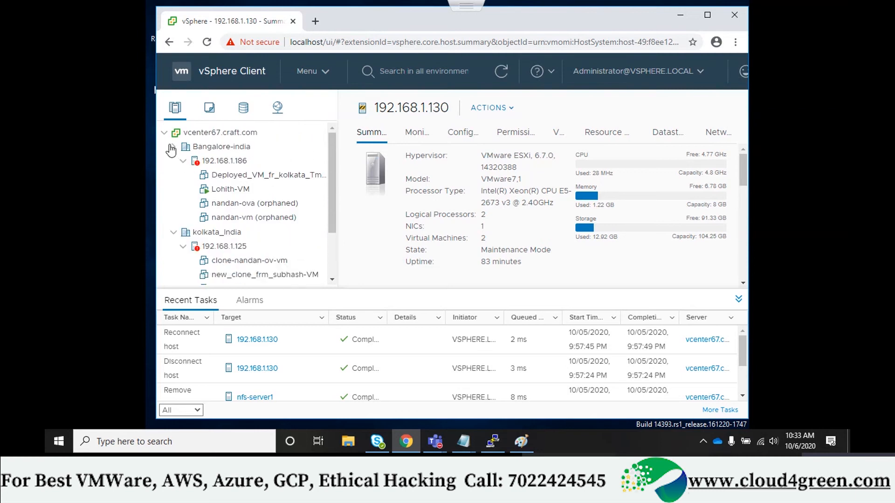
click(172, 147)
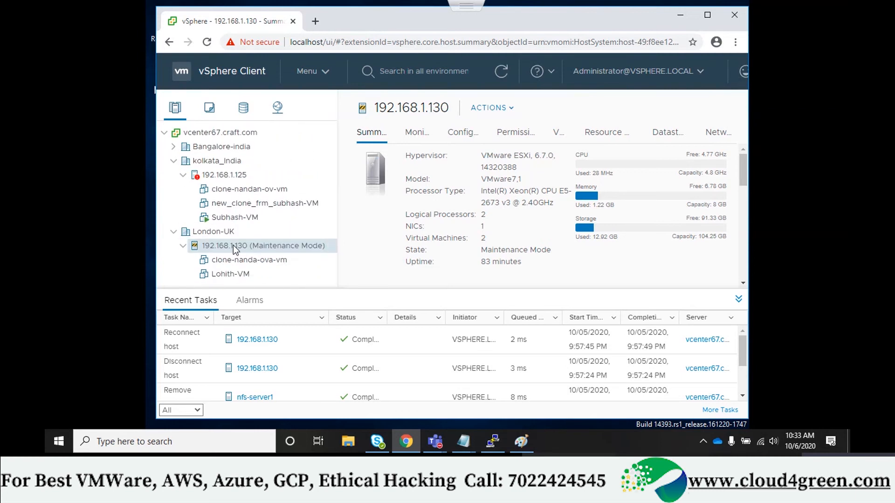
drag(233, 246, 229, 150)
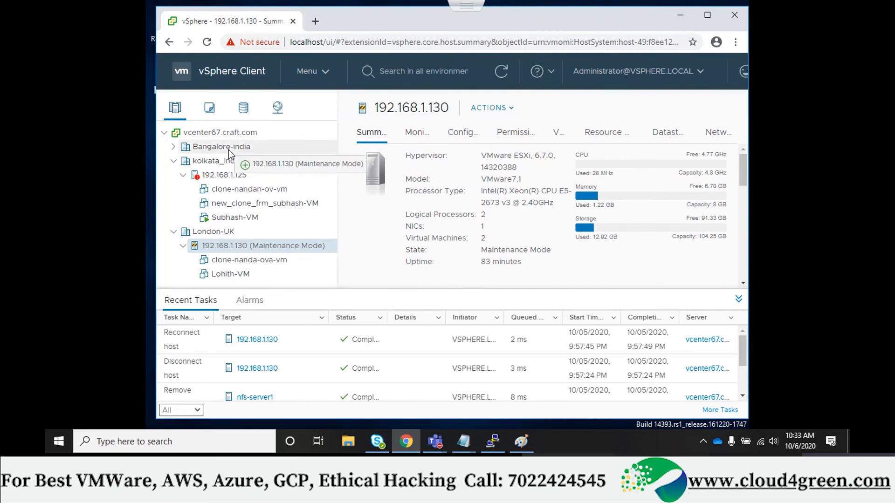
drag(228, 149, 228, 150)
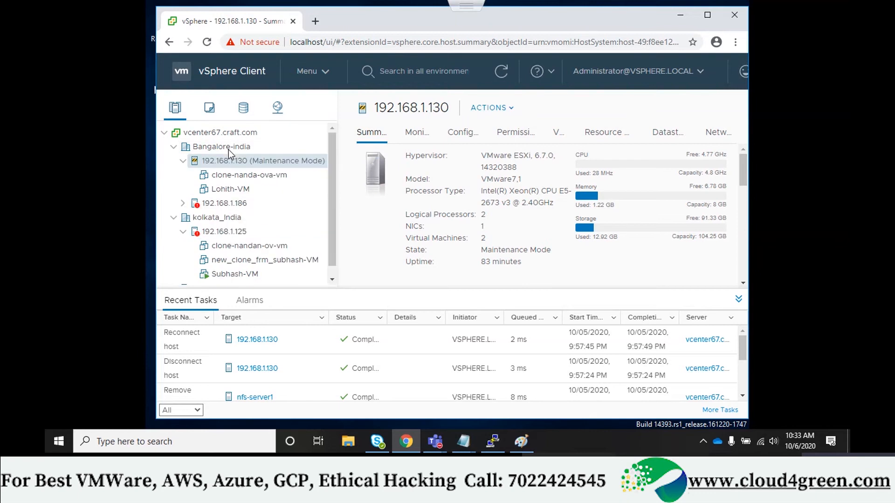
- Take host 192.168.1.130 in Bangalore-india out of maintenance mode and expand host 192.168.1.186 to list its virtual machines
scroll(225, 200, down, 1)
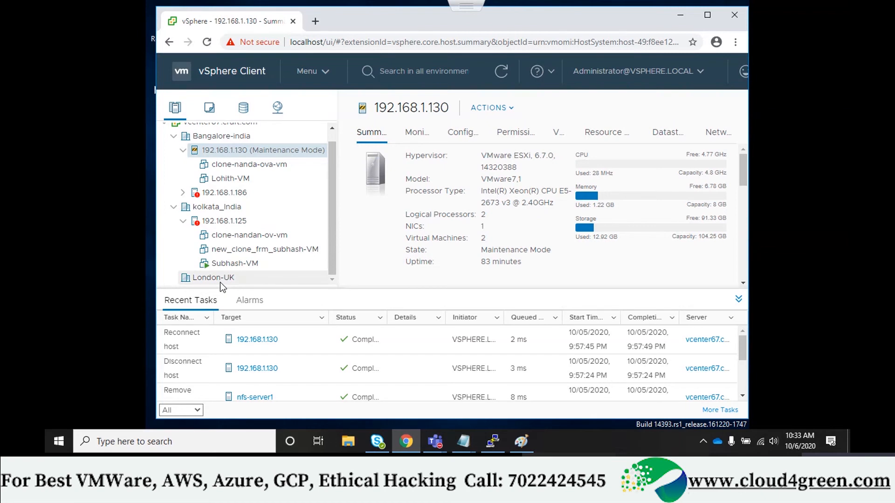
right_click(223, 150)
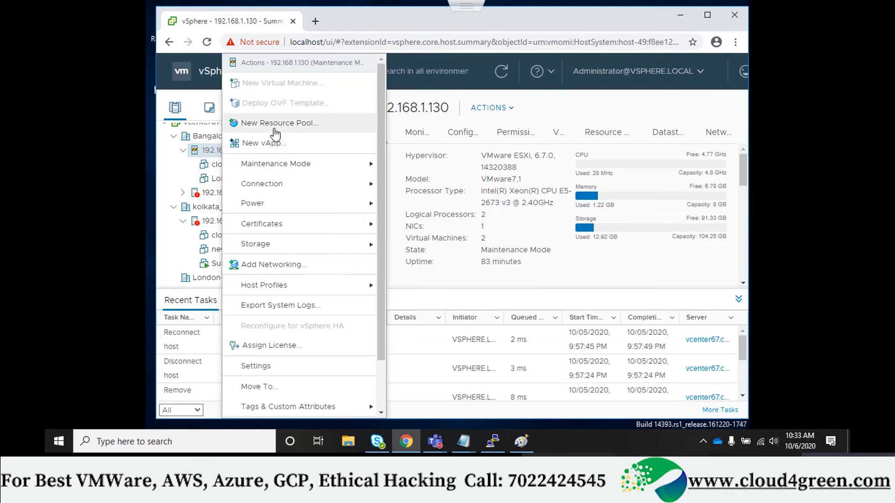
mouse_move(304, 188)
mouse_move(309, 166)
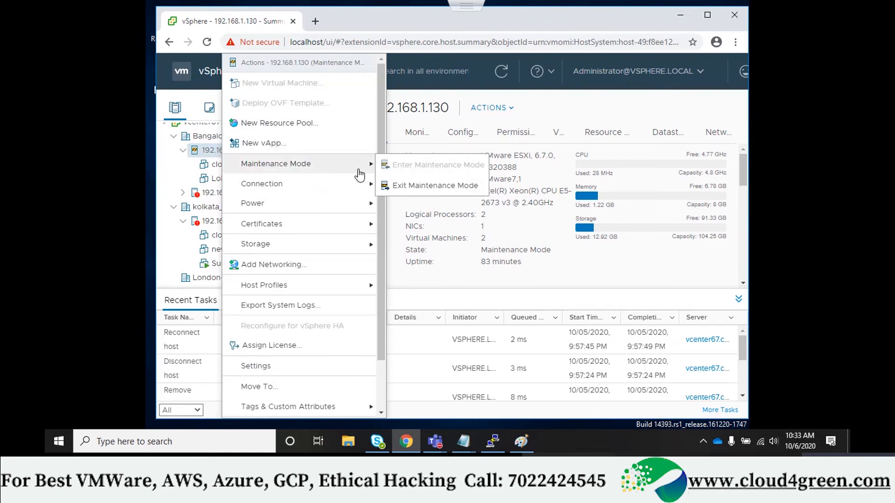
click(422, 191)
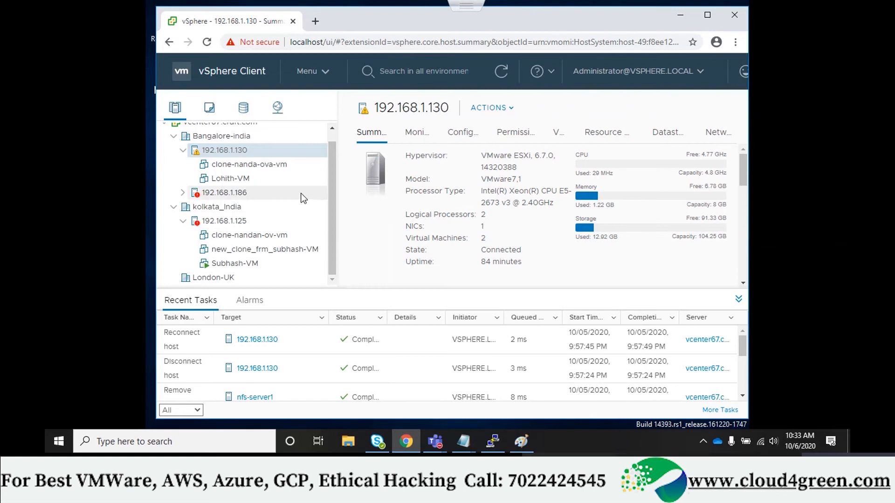
click(183, 192)
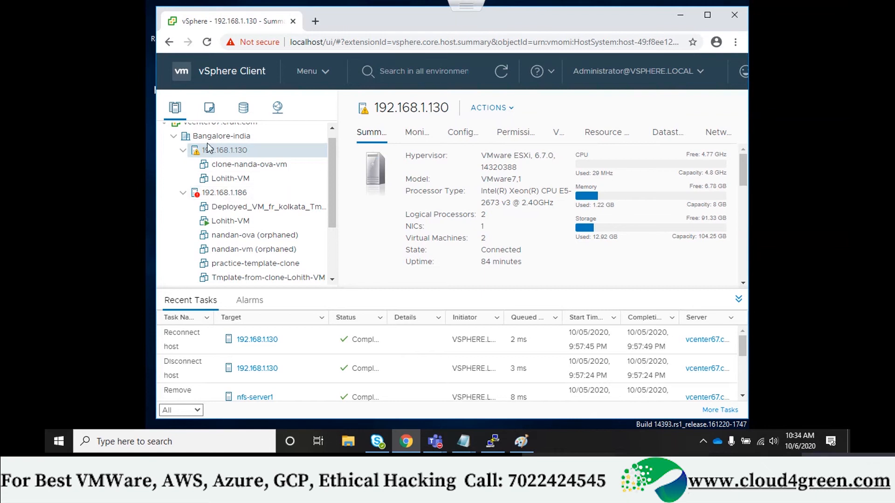
- Mount the NFS-Server2 datastore of Bangalore-india to the additional host 192.168.1.130
click(242, 110)
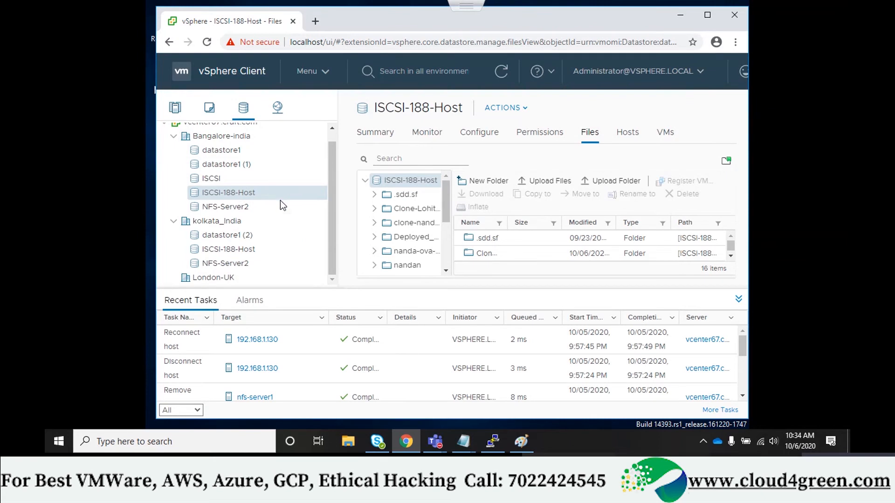
scroll(280, 205, up, 1)
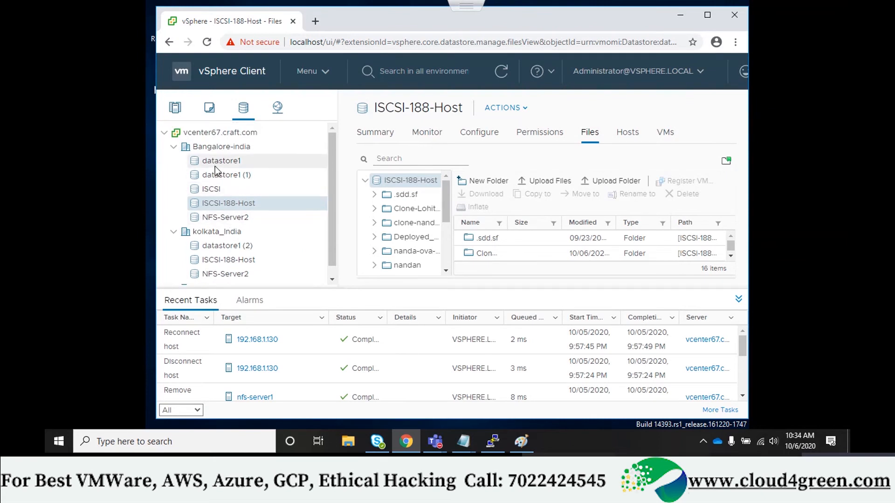
right_click(238, 220)
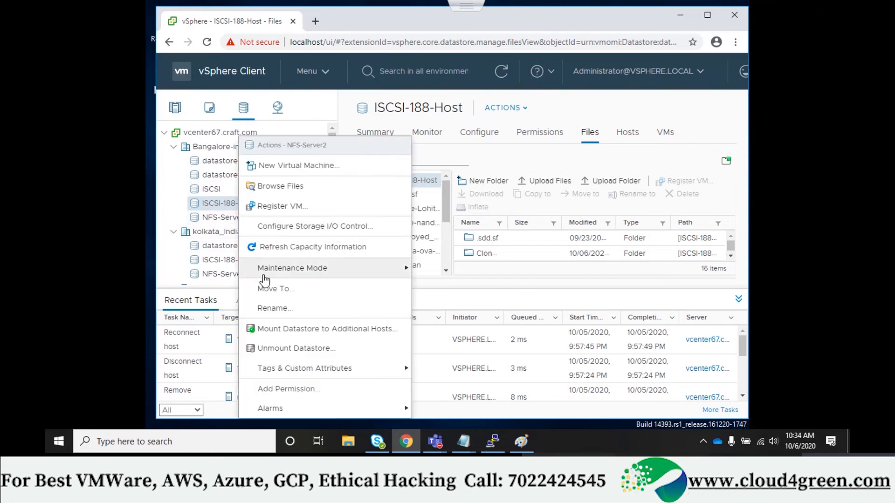
click(291, 332)
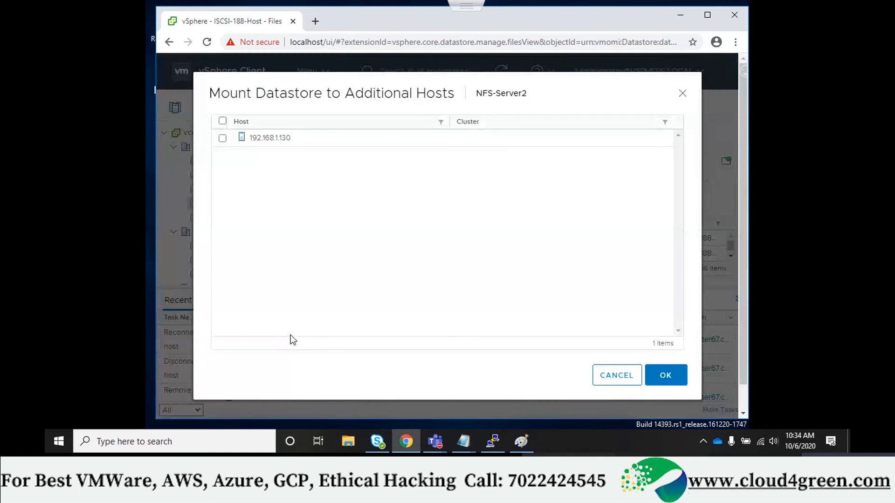
click(223, 139)
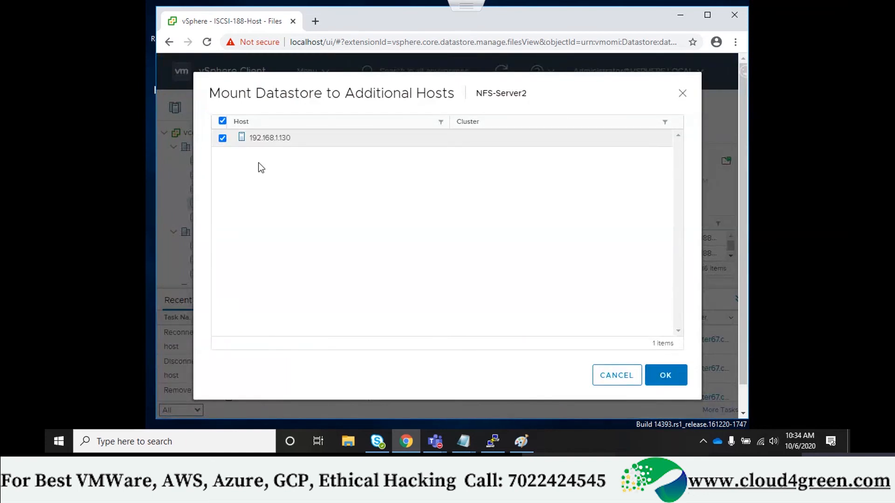
click(659, 377)
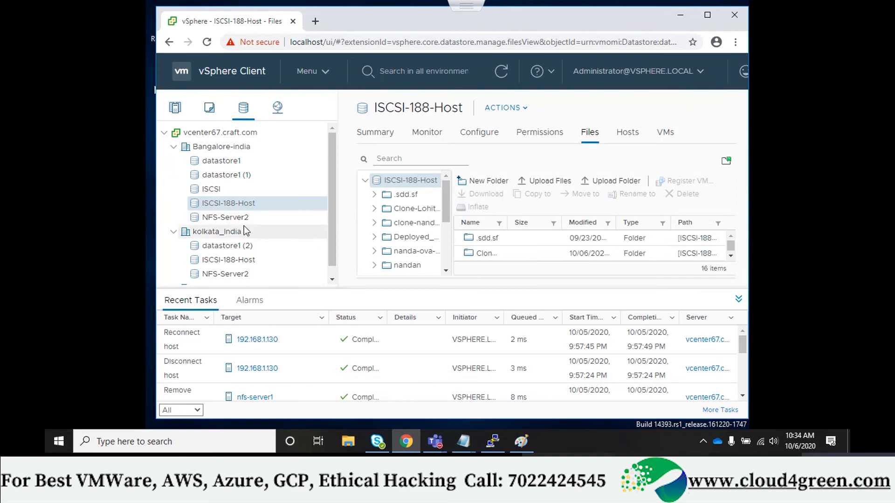
- Compare the datastores attached to hosts 192.168.1.130 and 192.168.1.186, looking for the shared NFS-Server2 datastore
click(179, 115)
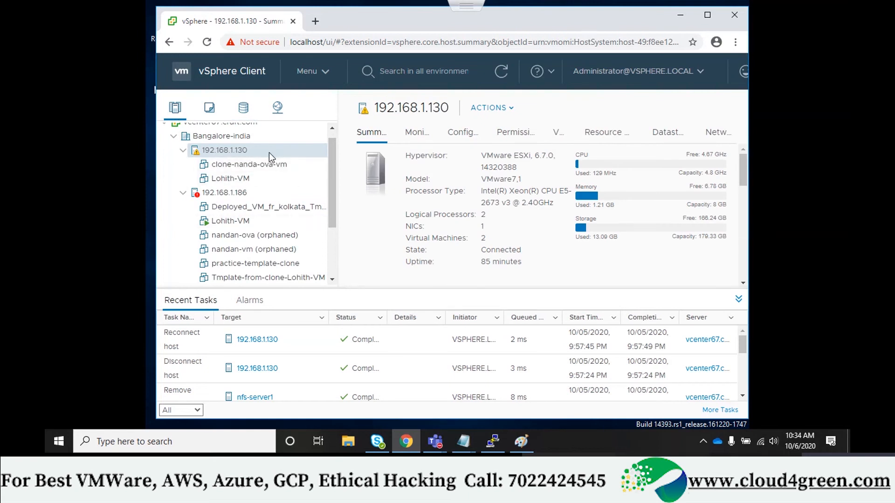
click(674, 135)
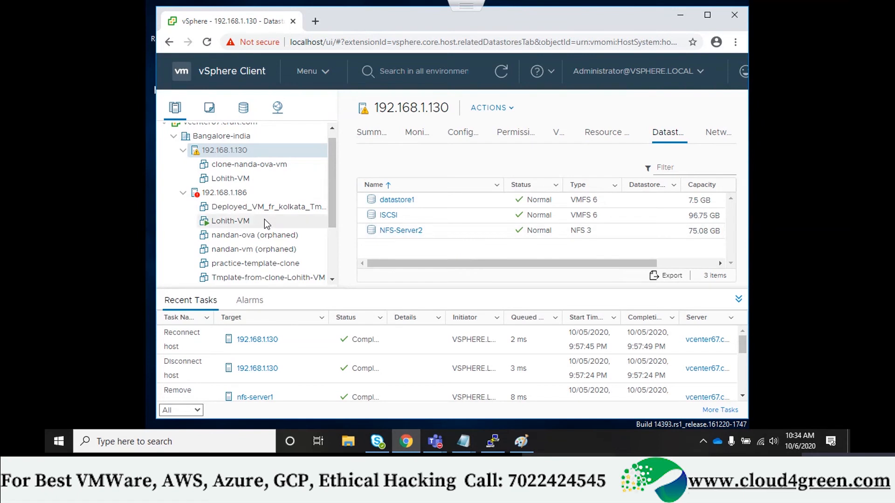
click(233, 193)
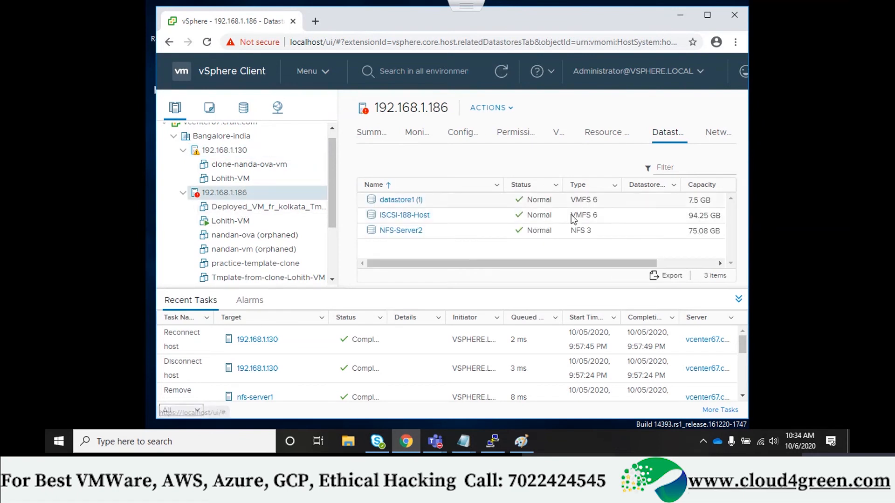
click(505, 233)
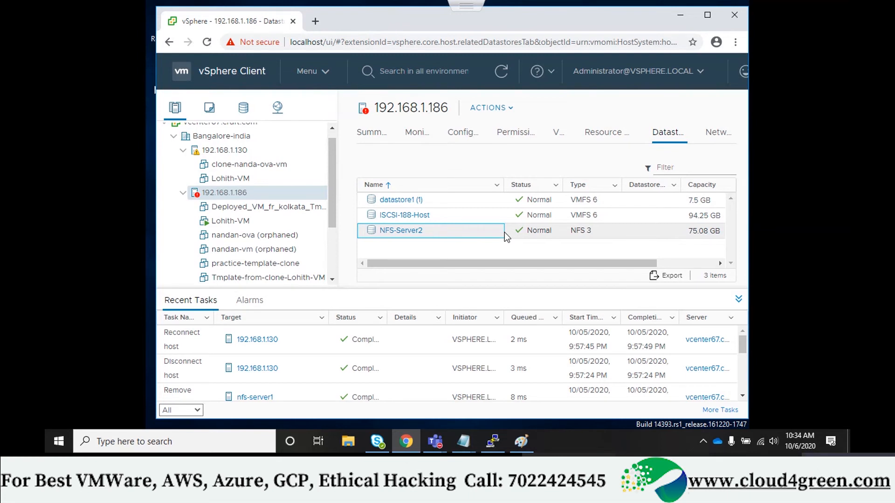
scroll(230, 208, down, 2)
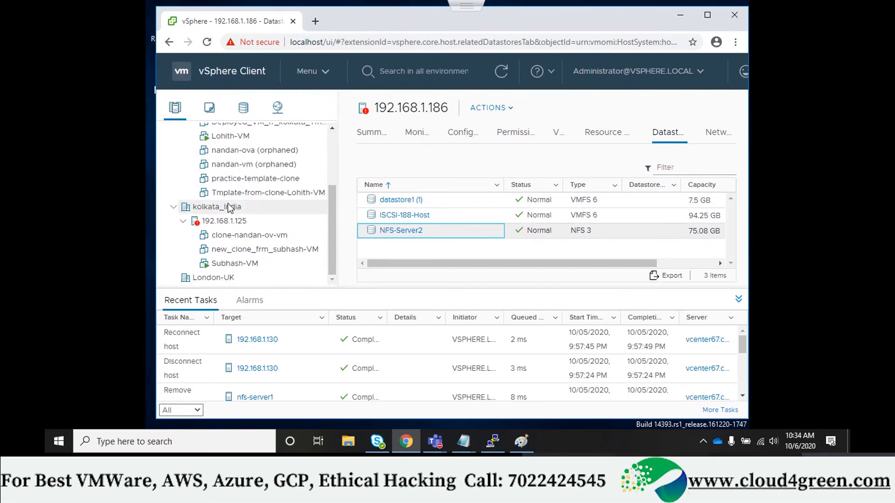
scroll(229, 208, up, 2)
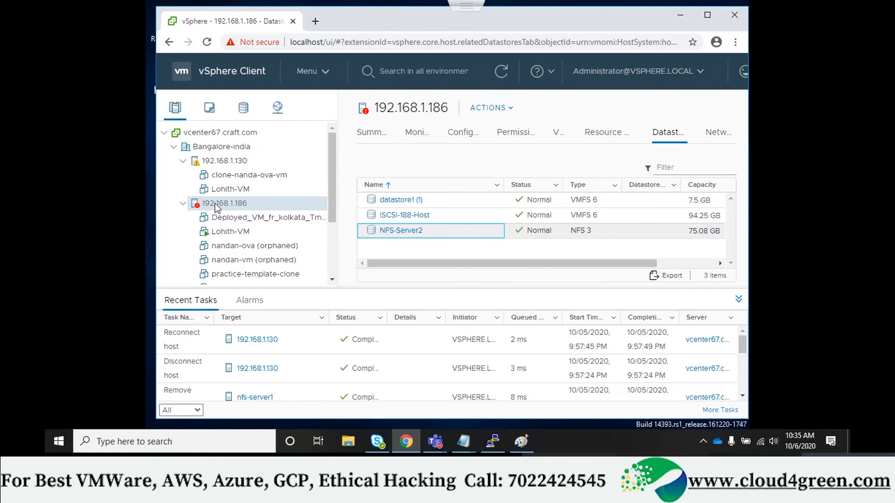
- Unmount the NFS-Server2 datastore from host 192.168.1.130 only and refresh the vSphere view
right_click(427, 231)
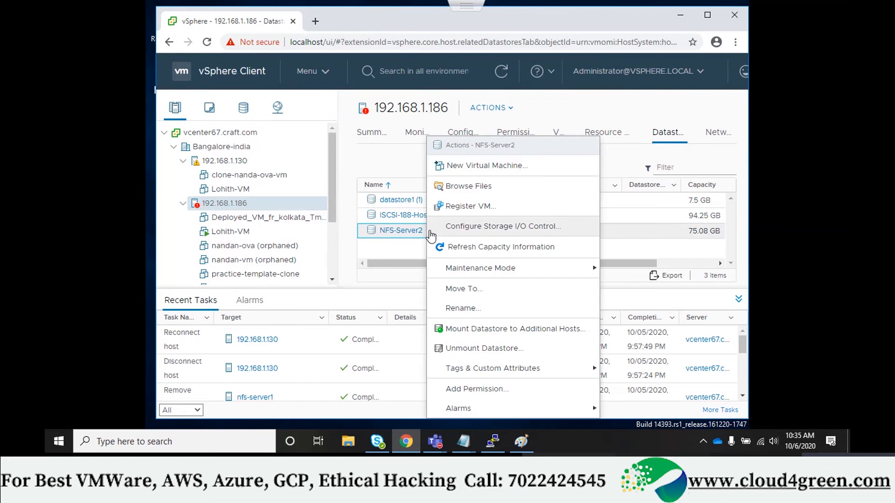
click(482, 351)
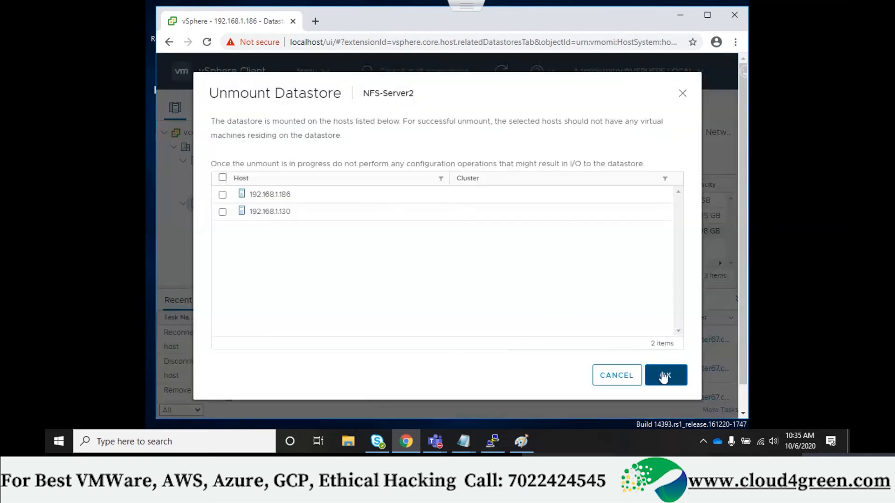
click(664, 377)
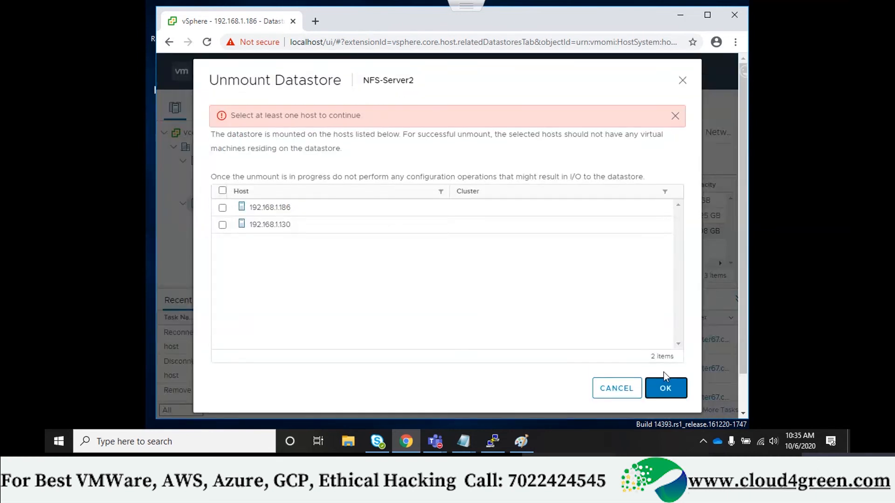
click(303, 228)
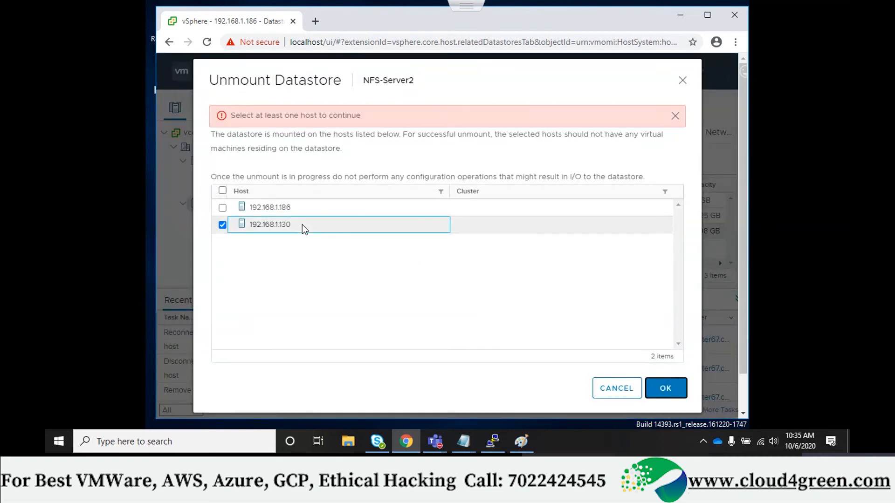
click(664, 389)
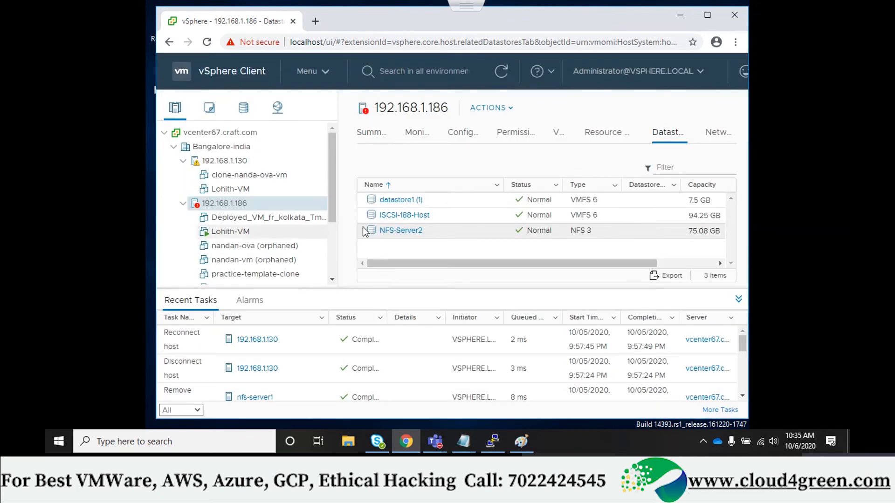
click(502, 72)
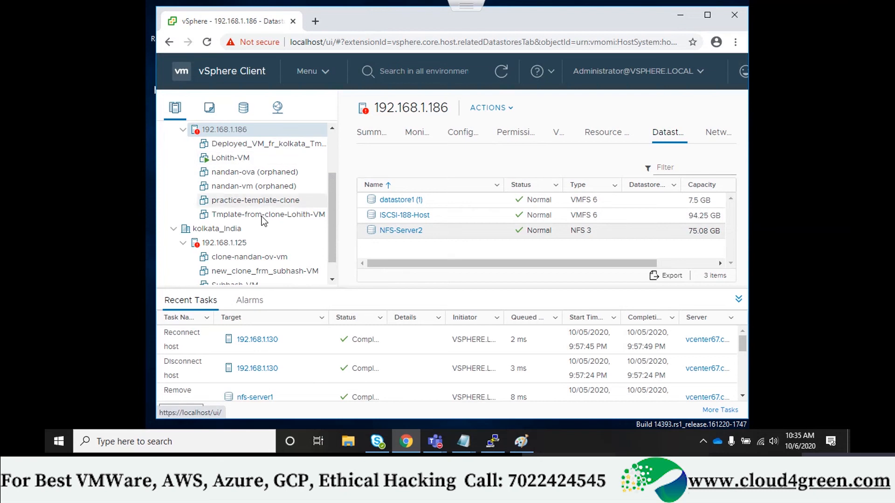
- Put host 192.168.1.130 in Bangalore-india into maintenance mode
scroll(247, 233, up, 3)
click(241, 161)
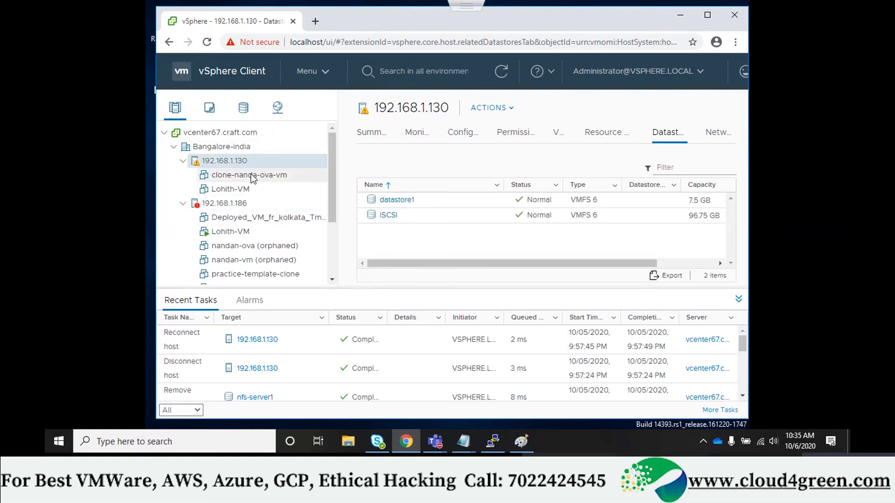
right_click(215, 163)
mouse_move(261, 164)
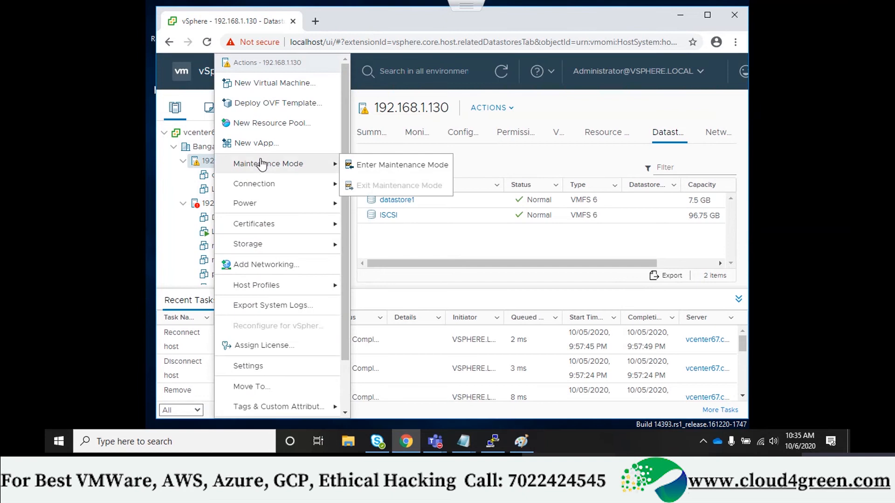
click(346, 165)
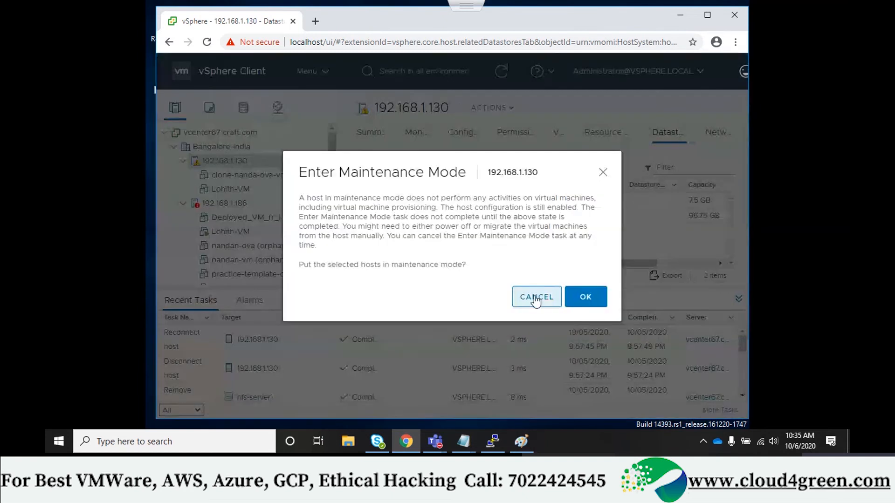
click(573, 299)
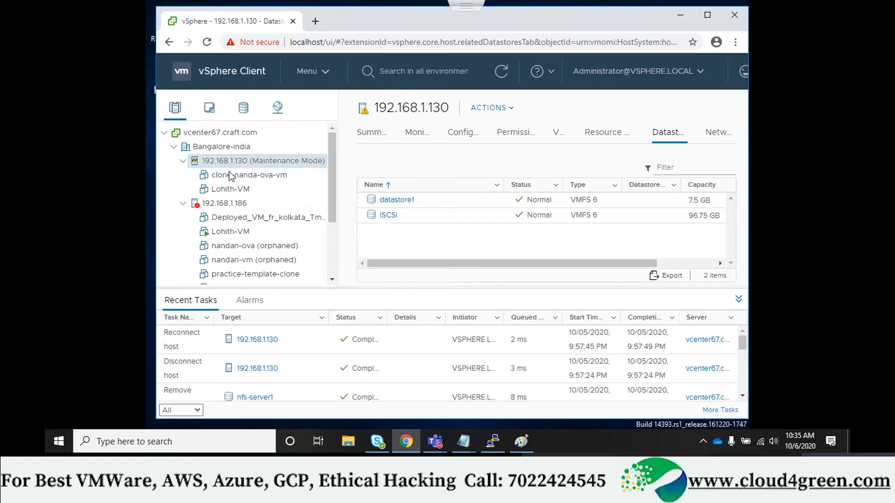
- Collapse host 192.168.1.186 and move host 192.168.1.130 from Bangalore-india to the London-UK datacenter
click(182, 205)
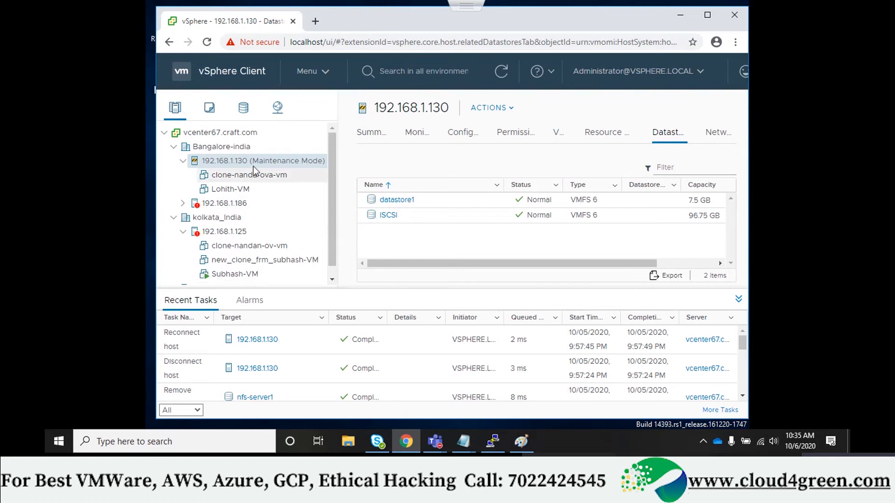
scroll(247, 215, down, 1)
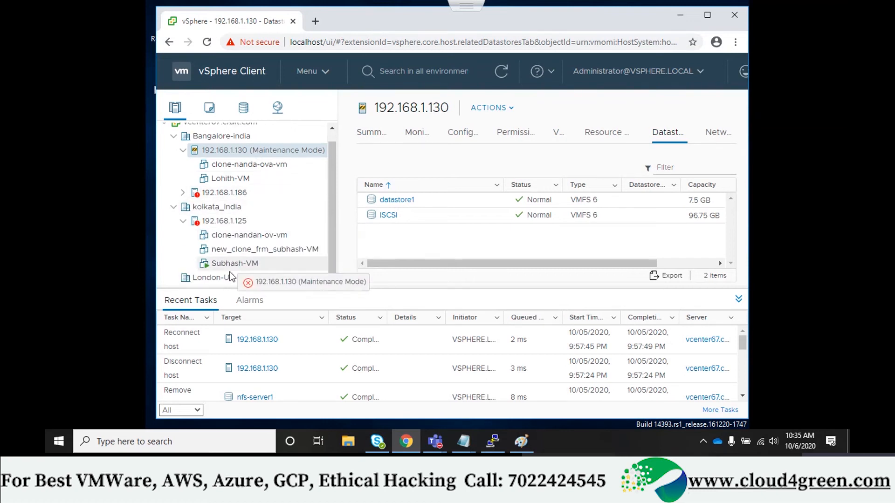
drag(229, 282, 227, 278)
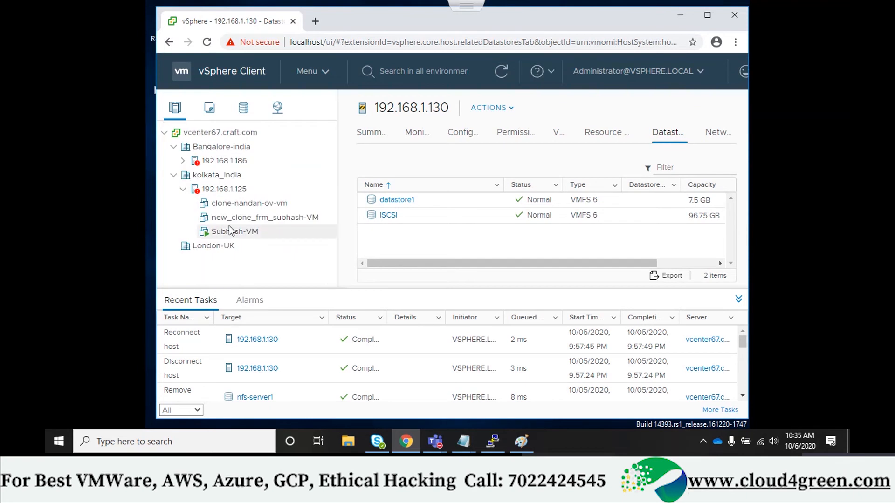
- Take host 192.168.1.130 in the London-UK datacenter out of maintenance mode
scroll(229, 225, down, 1)
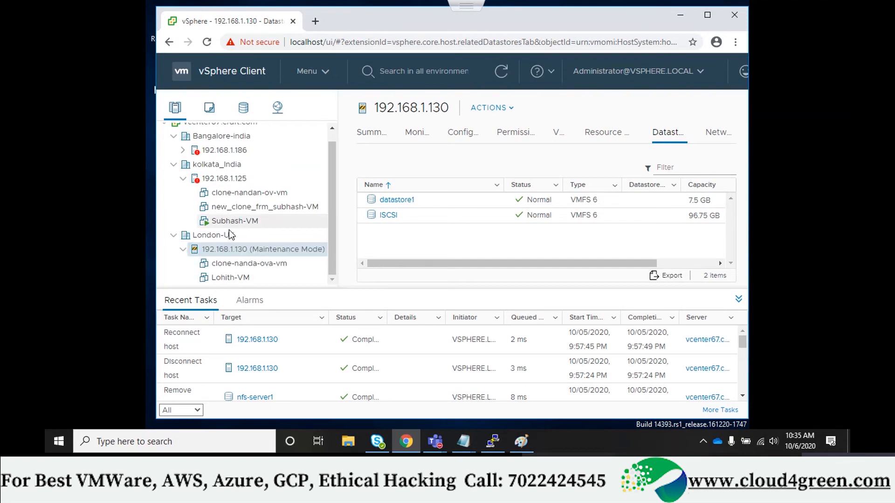
right_click(231, 250)
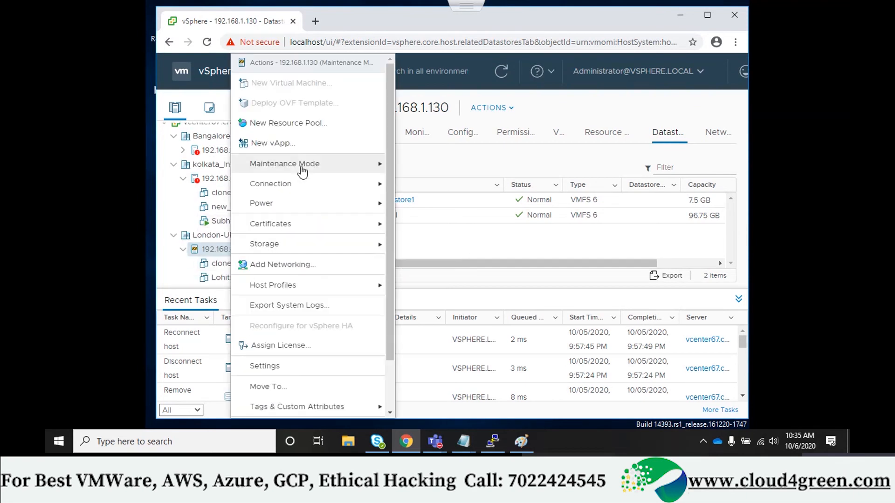
mouse_move(300, 167)
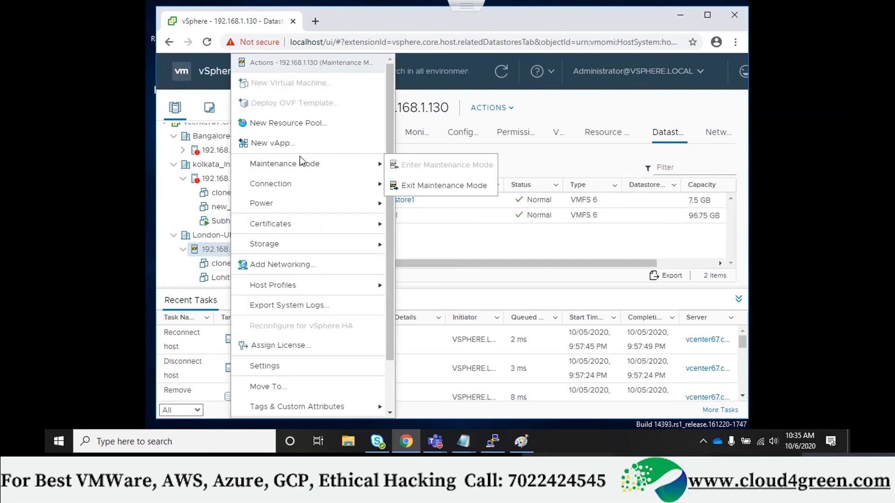
click(411, 187)
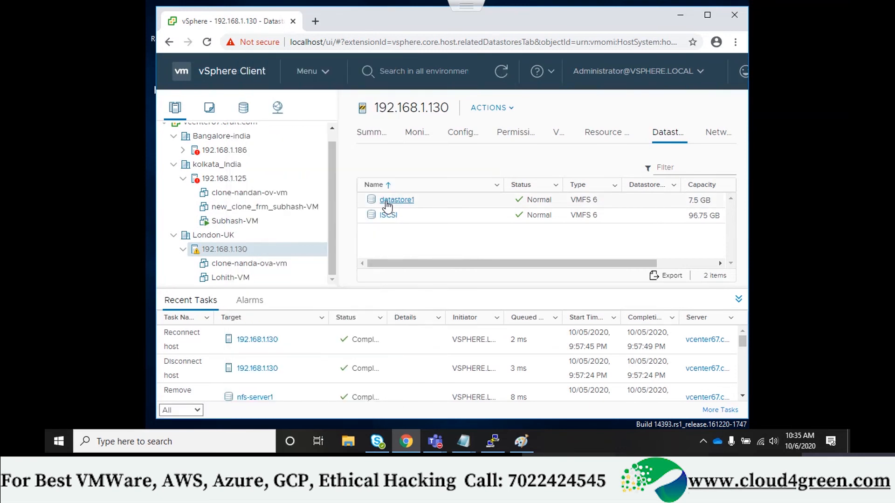
- Switch to the Notepad notes on moving ESXi hosts and add the heading "Share nfs datastore to another Esxi host in same datacenter:" below them
mouse_move(468, 441)
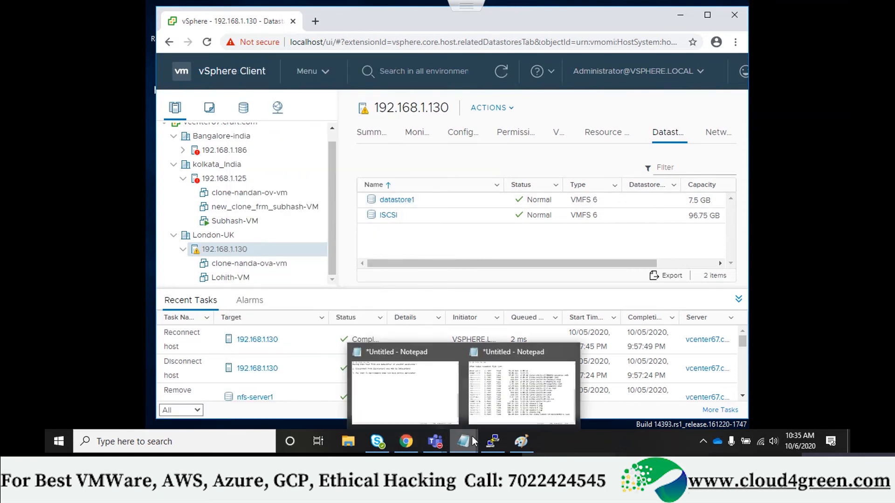
click(397, 380)
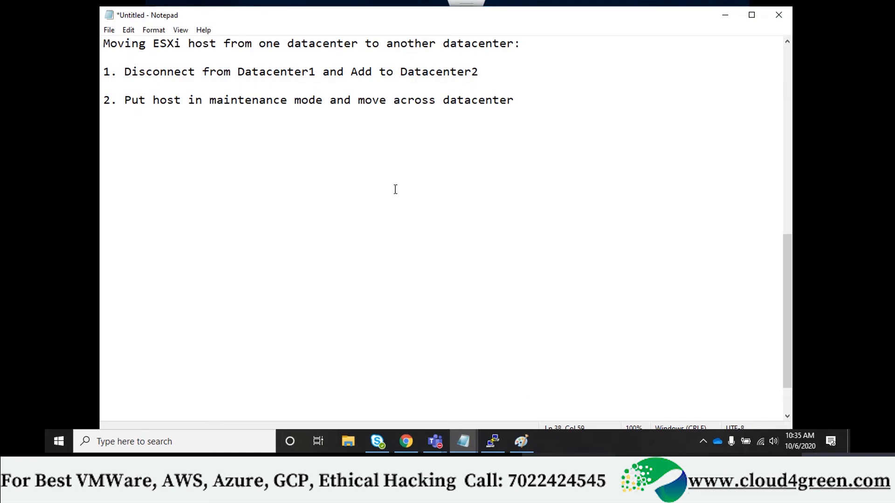
key(Return)
key(Return)
key(Return)
key(Return)
text(Share)
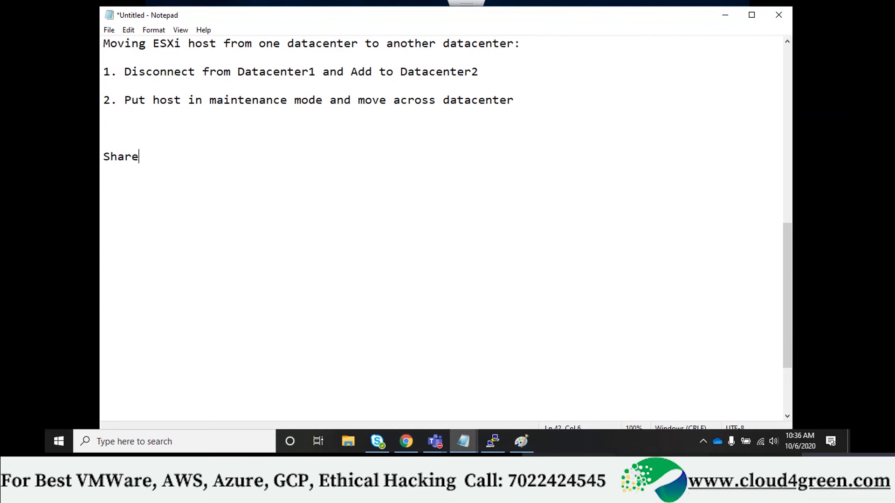
text( nfs datastore)
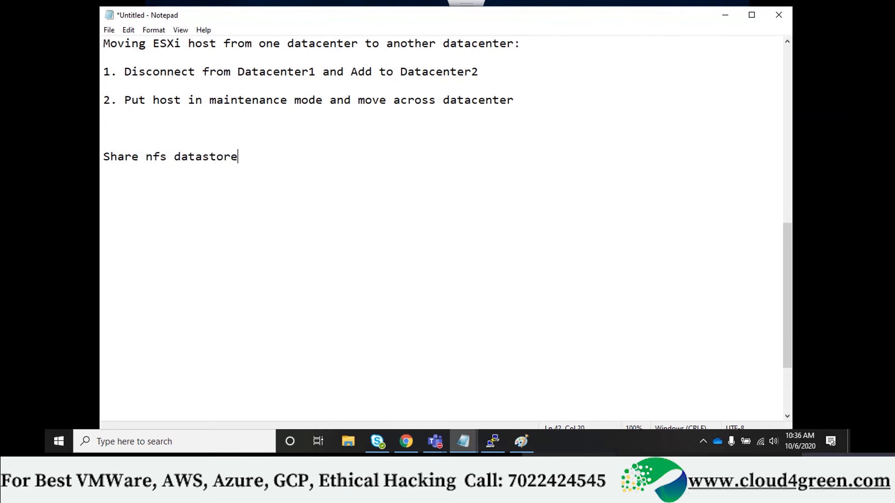
text( to another esxi)
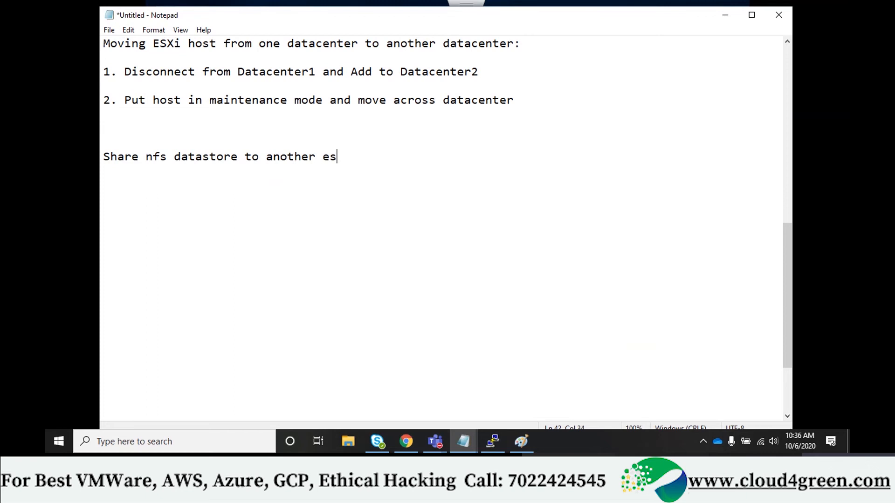
key(BackSpace)
key(BackSpace)
key(BackSpace)
key(BackSpace)
text(Esxi host in s)
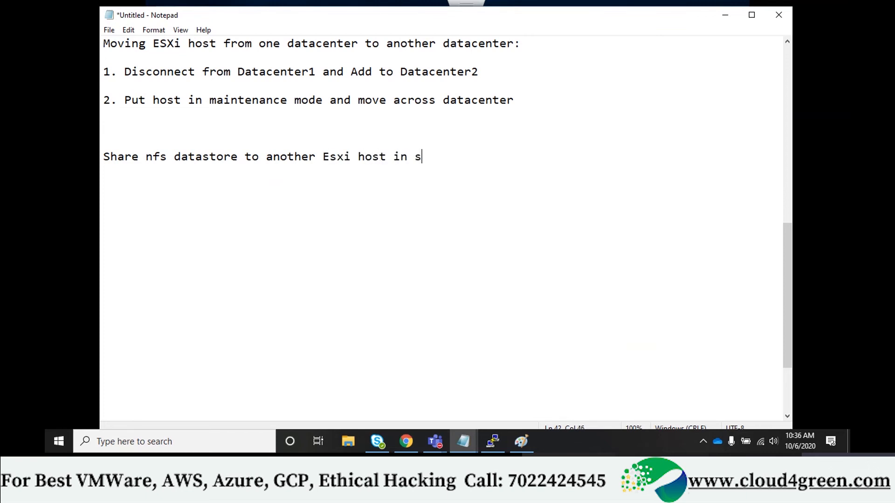
text(ame datacenter)
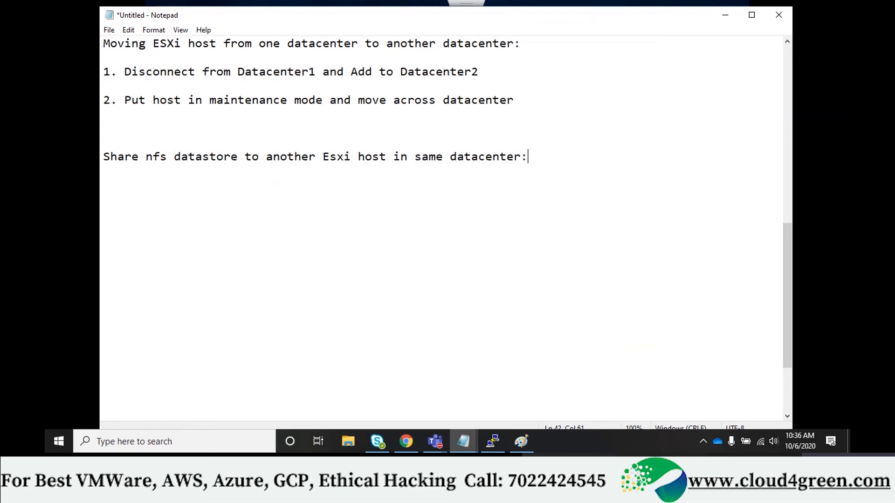
text(:)
- Write the first item under the heading: "1. Put Host in maintenance mode on Datacenter2, drag and drop ESXi to Datacenter1"
key(Return)
key(Return)
text(1. Put)
key(BackSpace)
text(Host in )
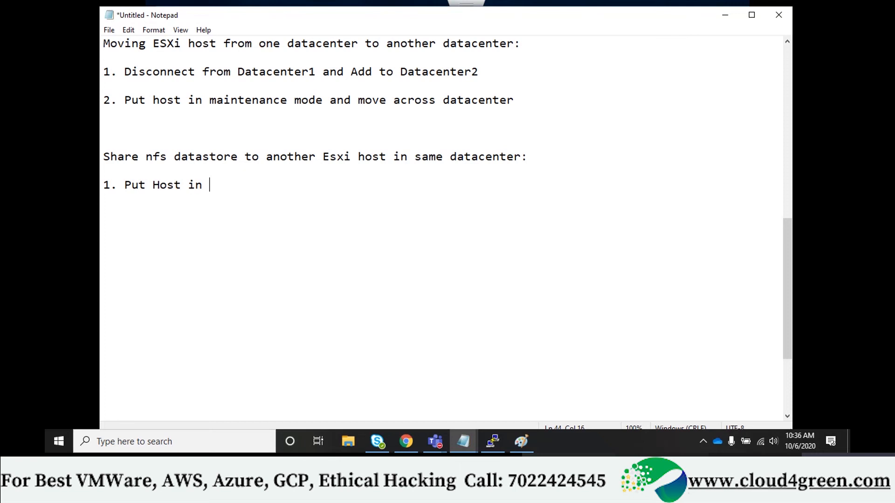
text(maintenance mo)
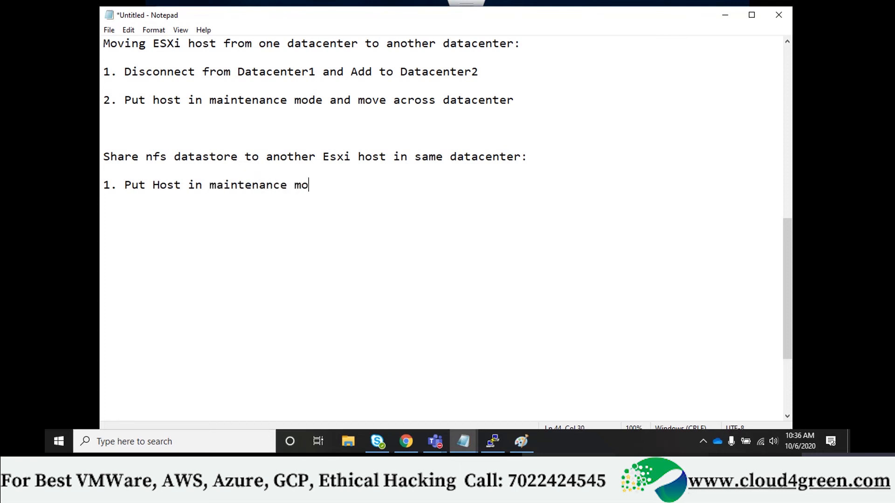
text(de, drag and dr)
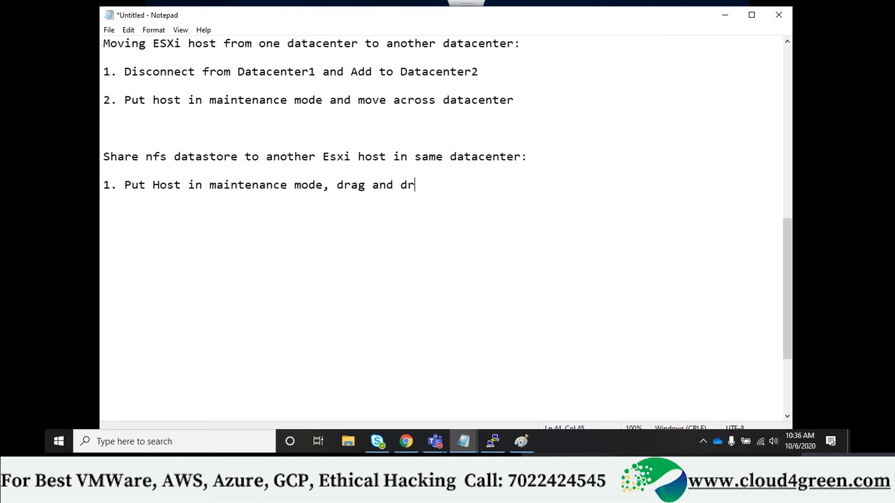
text(op esxi)
key(BackSpace)
key(BackSpace)
key(BackSpace)
key(BackSpace)
key(BackSpace)
text(ESXi to Dat)
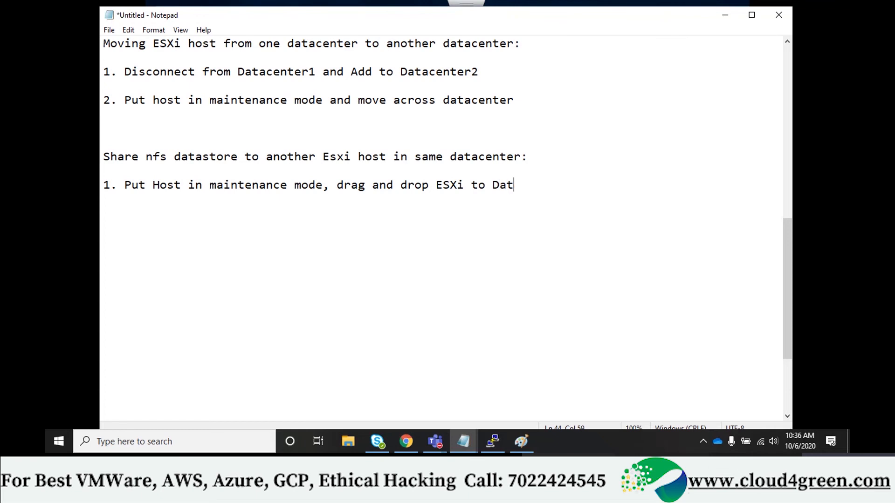
text(acenter2)
key(BackSpace)
text(1)
click(321, 186)
text(on Datacenter2)
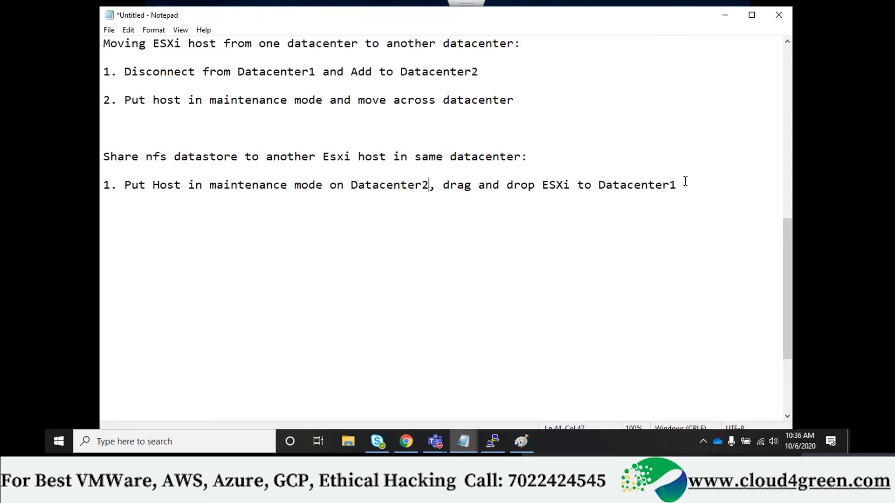
- Start the second item with "2. Select ESXi1 nfs datastore" and insert "ESXi2" before "Host" in the first item
key(Return)
text(2. Select)
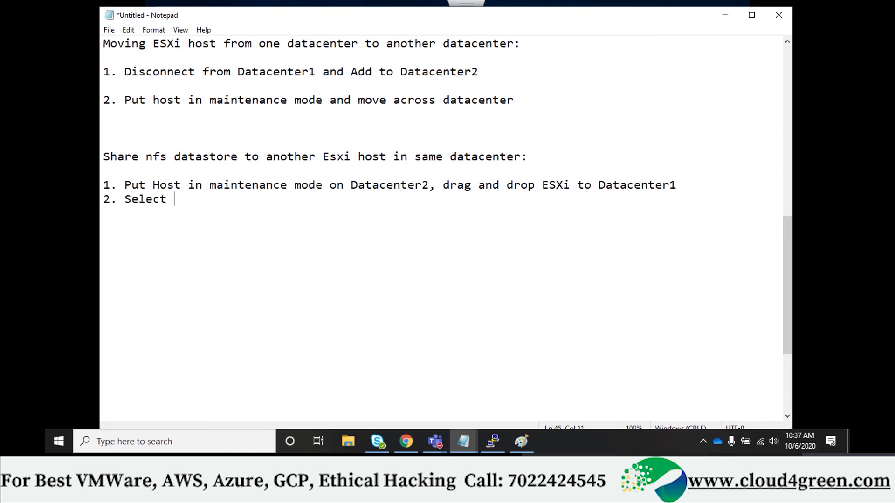
text( ESXi1)
click(144, 184)
text(S)
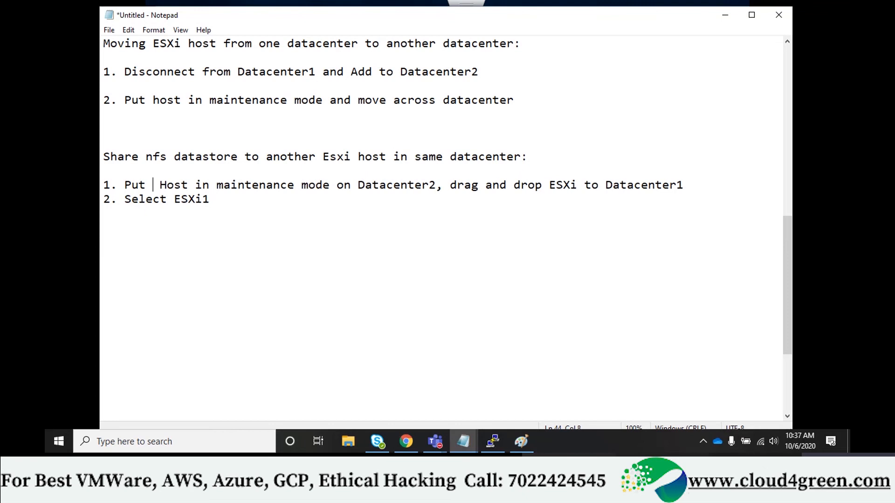
text(SXi2)
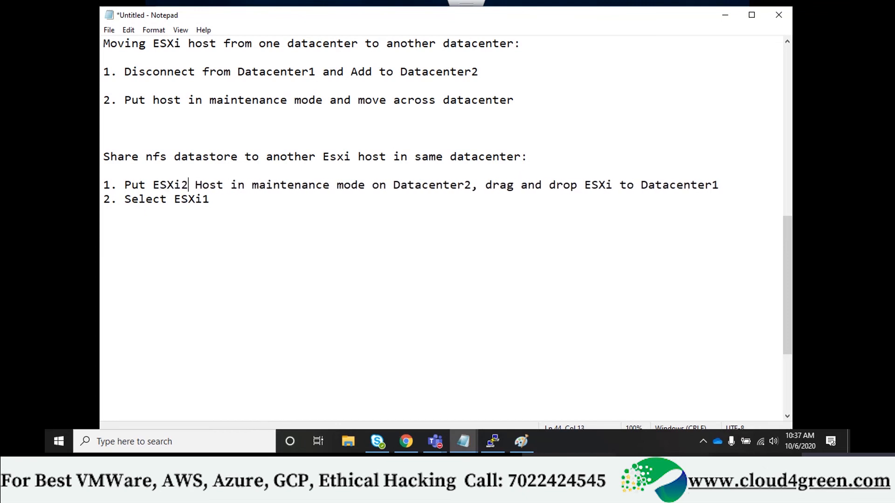
click(217, 202)
text(nfs datastore)
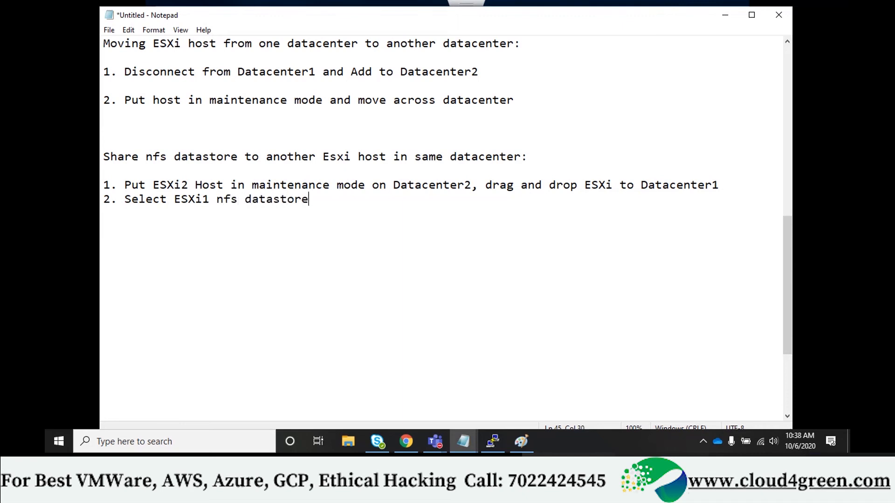
- Switch to the vSphere Client and check the actions available for Bangalore-india's NFS-Server2 datastore for the mount option's wording
click(406, 442)
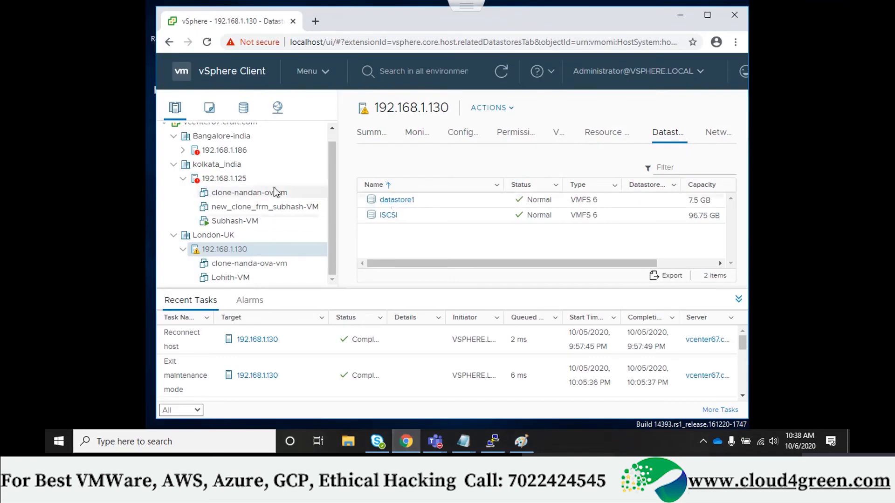
click(246, 111)
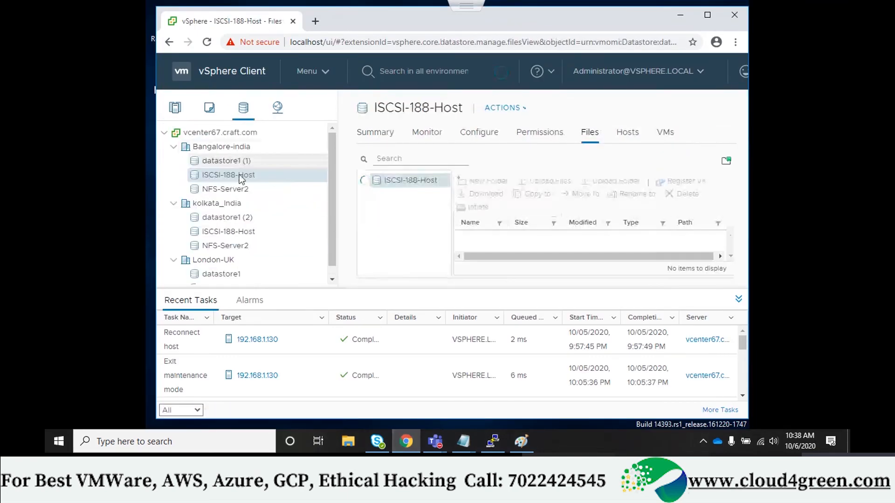
click(241, 190)
right_click(242, 195)
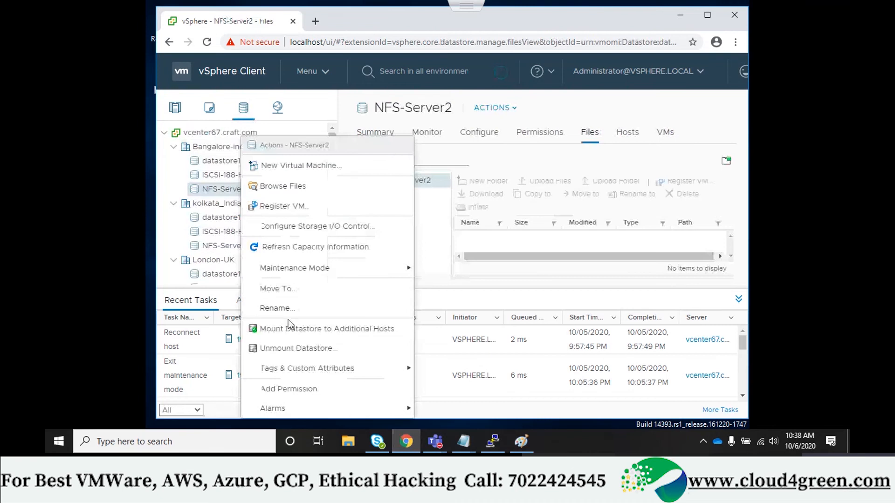
- Switch to the Notepad notes and extend the second item with "->right click-> mount datastore to additional hosts"
key(alt+Tab)
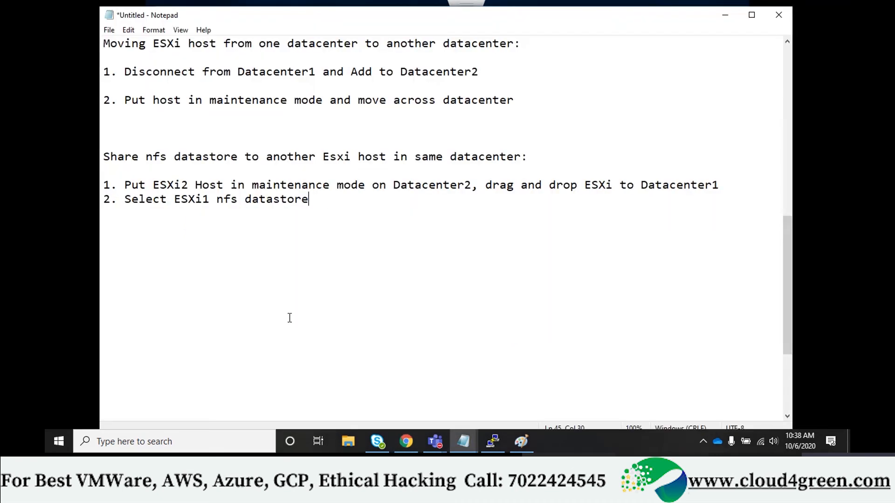
text(s)
key(BackSpace)
text(->right click-> mout)
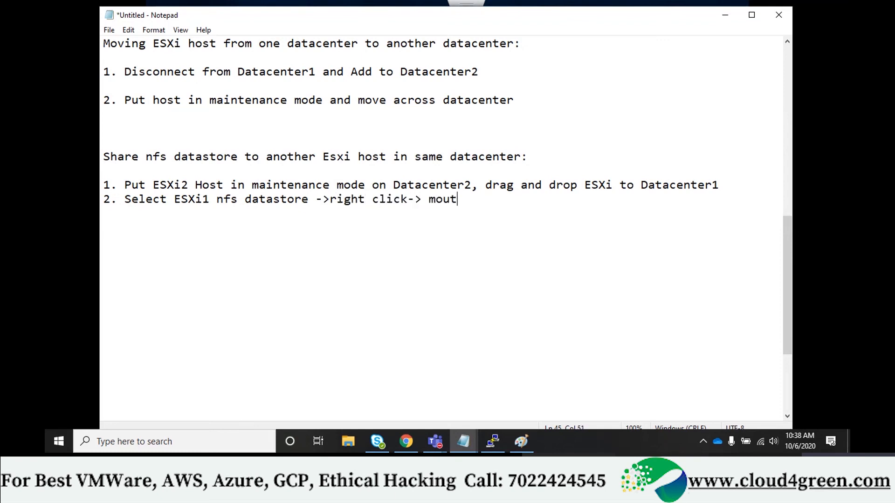
key(BackSpace)
text(nt datastore to additi)
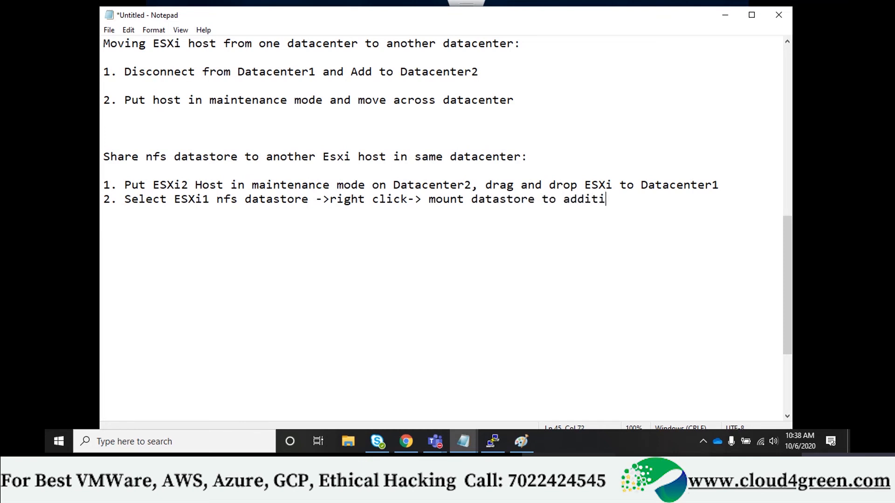
text(onal hosts-?>)
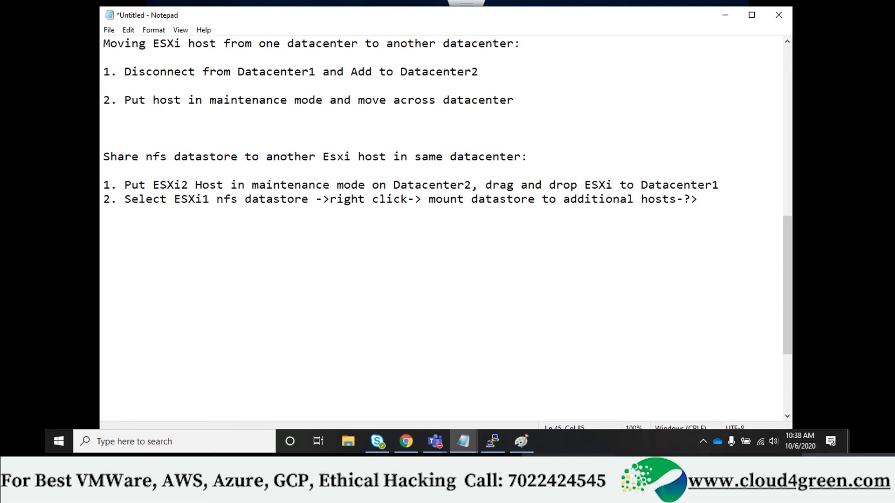
- Fix the arrow after "additional hosts" to "->" and complete the second item with "point to ESXi2"
key(BackSpace)
key(BackSpace)
text(> point to ESX)
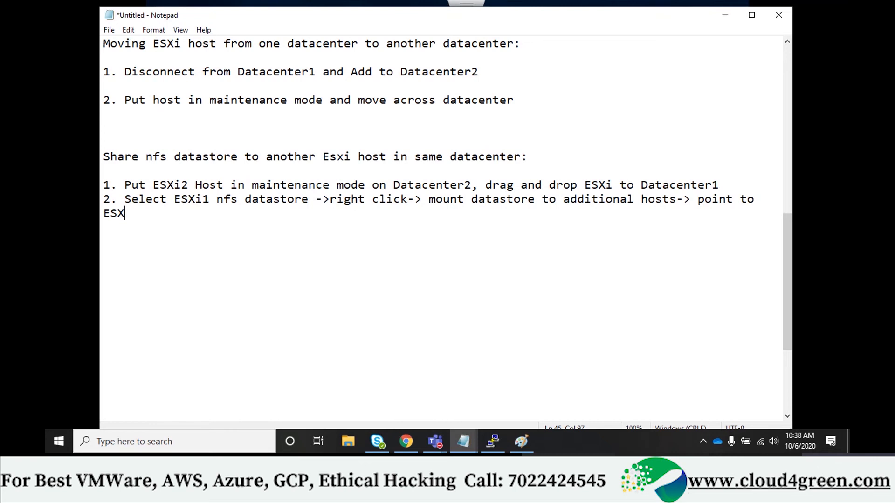
text(I)
key(BackSpace)
text(i2)
- Change "ESXi" to "ESXi1" after "drag and drop" in the first item and end the second item with a period
click(613, 185)
text(1)
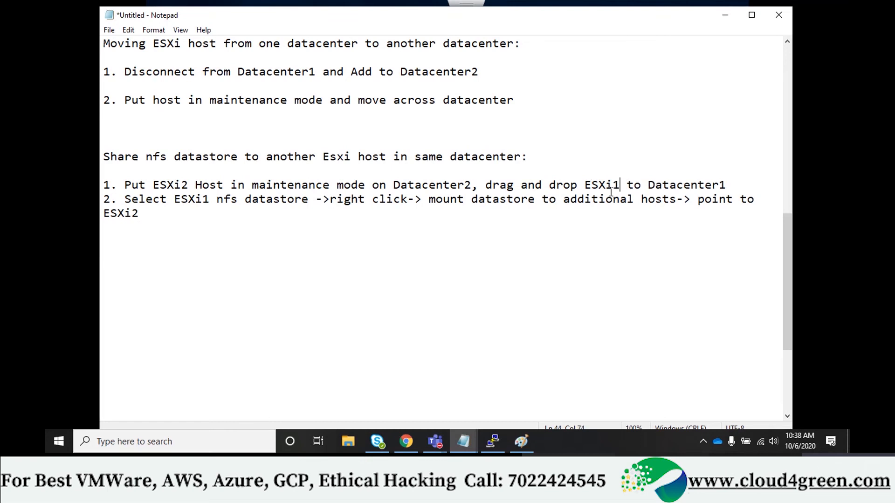
click(158, 220)
text(.)
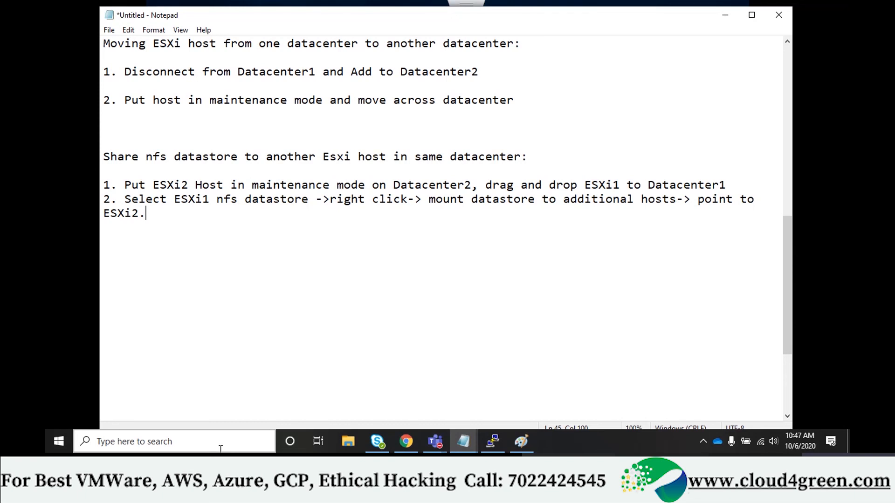
- Open the VSICM65_M09_HighAvailabilityandFT presentation from the VMware PPT folder on the desktop
key(super+d)
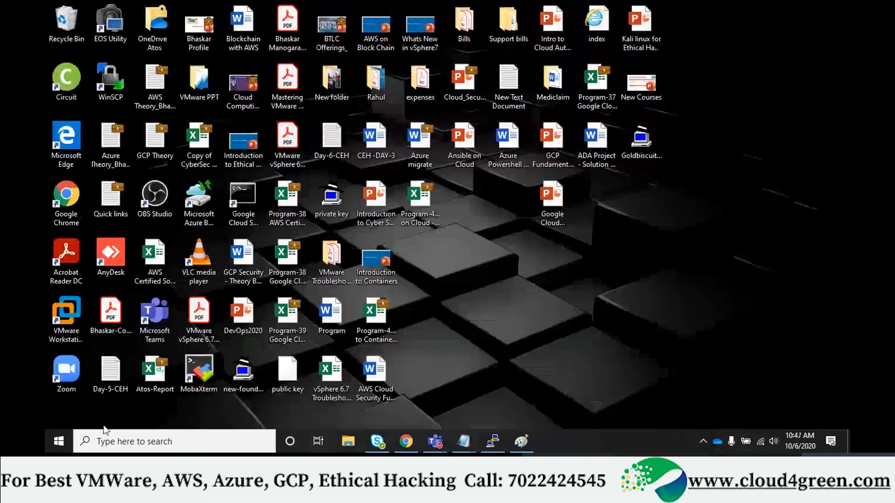
click(200, 94)
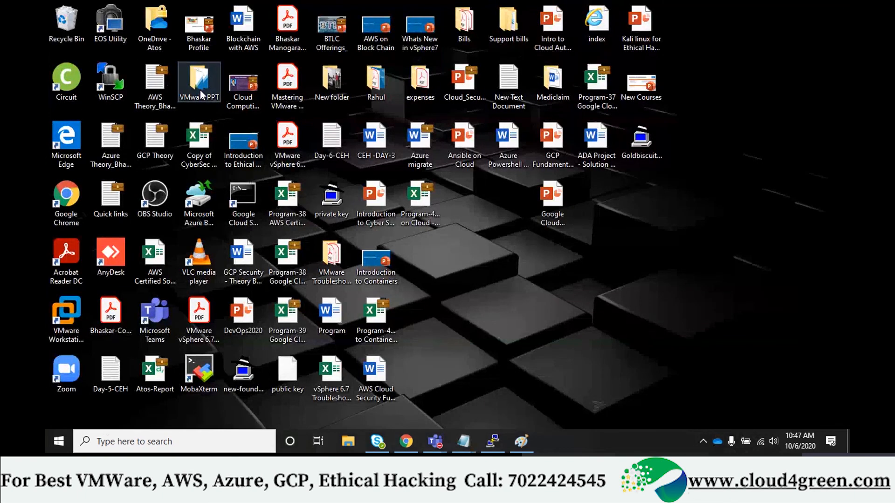
double_click(200, 90)
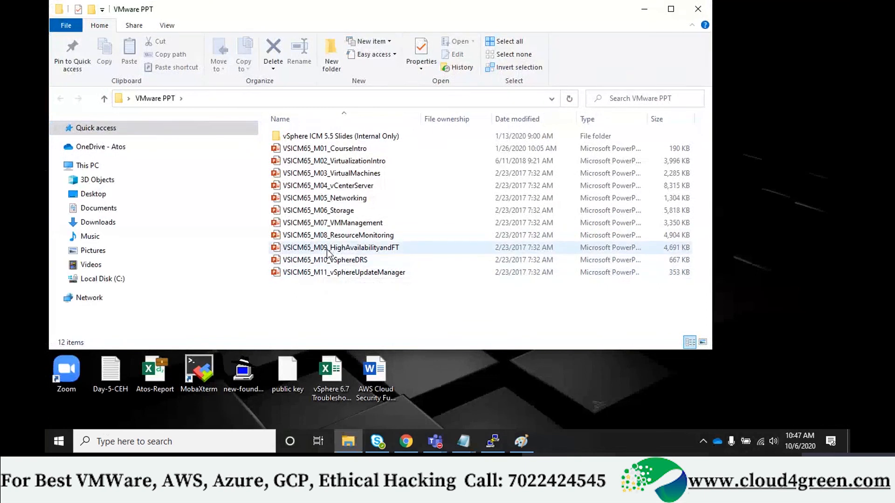
double_click(329, 252)
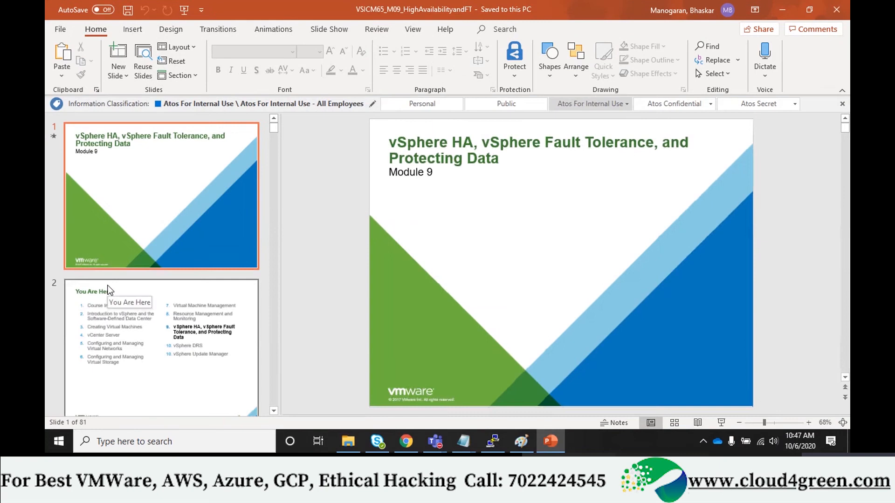
- Look through the opening slides of Module 9, from the title to "vCenter Server Availability: Recommendations" on slide 8
key(Down)
key(Down)
key(Down)
key(Down)
key(Down)
key(Down)
key(Down)
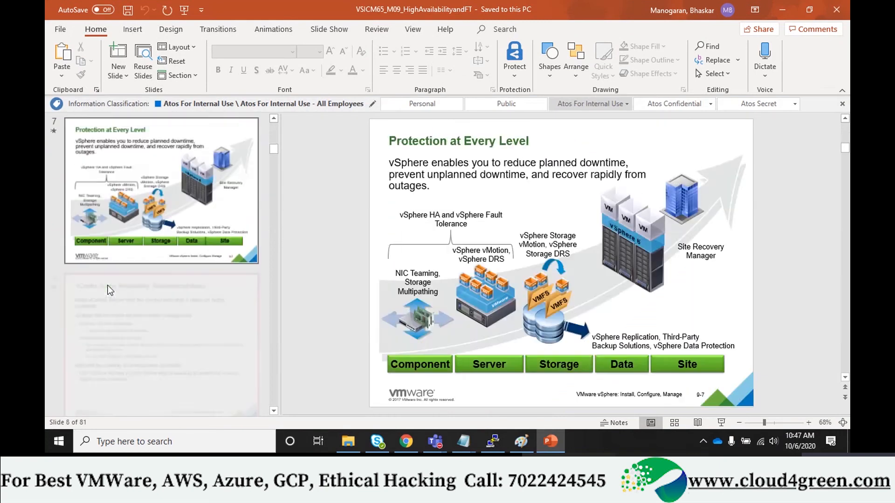
key(Up)
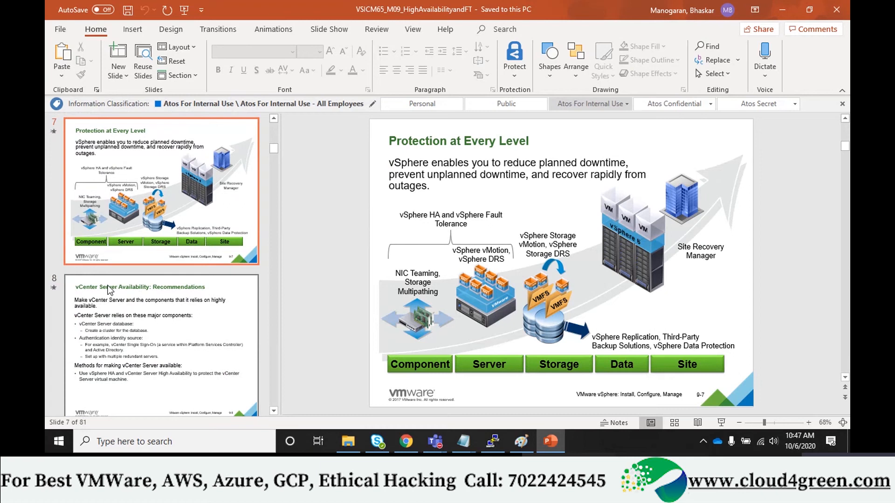
key(Down)
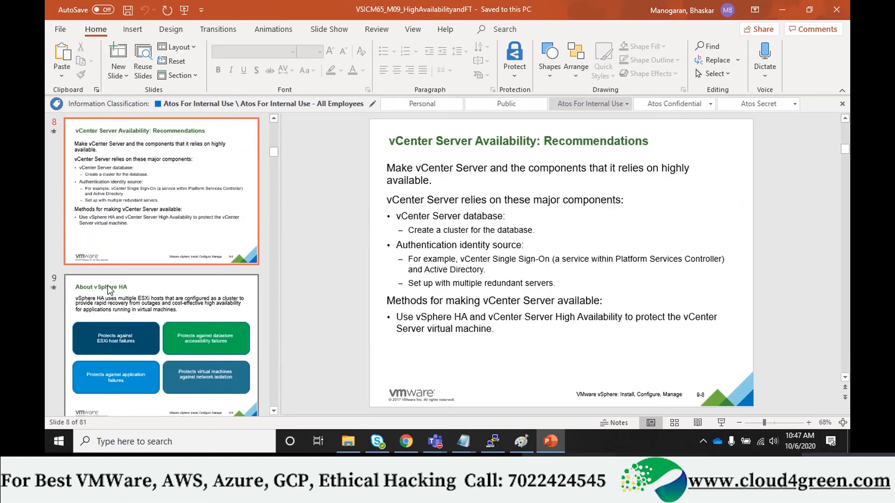
- Browse onward through the vSphere HA scenario and architecture slides to the Learner Objectives of "Lesson 3: Configuring vSphere HA" on slide 31
key(Down)
key(Down)
key(Down)
key(Down)
key(Down)
key(Down)
key(Down)
key(Down)
key(Down)
key(Down)
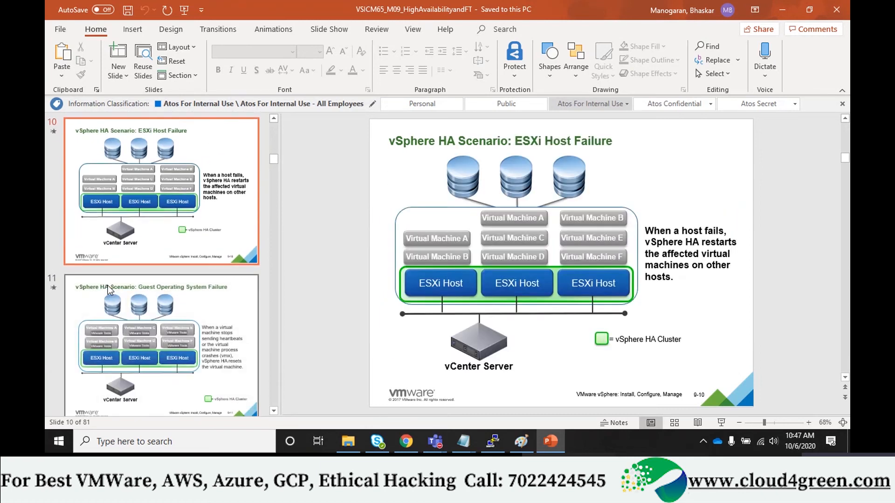
key(Down)
key(Down)
key(Down)
key(Down)
key(Down)
key(Down)
key(Down)
key(Down)
key(Down)
key(Down)
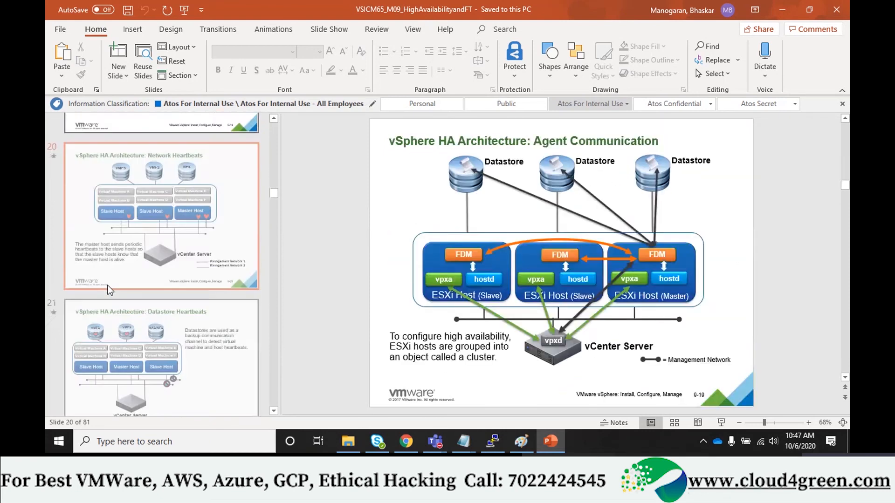
key(Down)
key(Down)
key(Down)
key(Down)
key(Down)
key(Down)
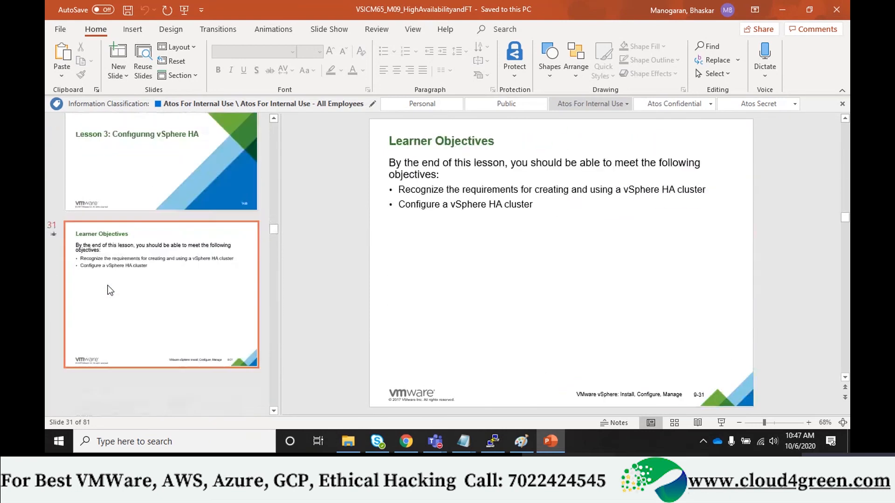